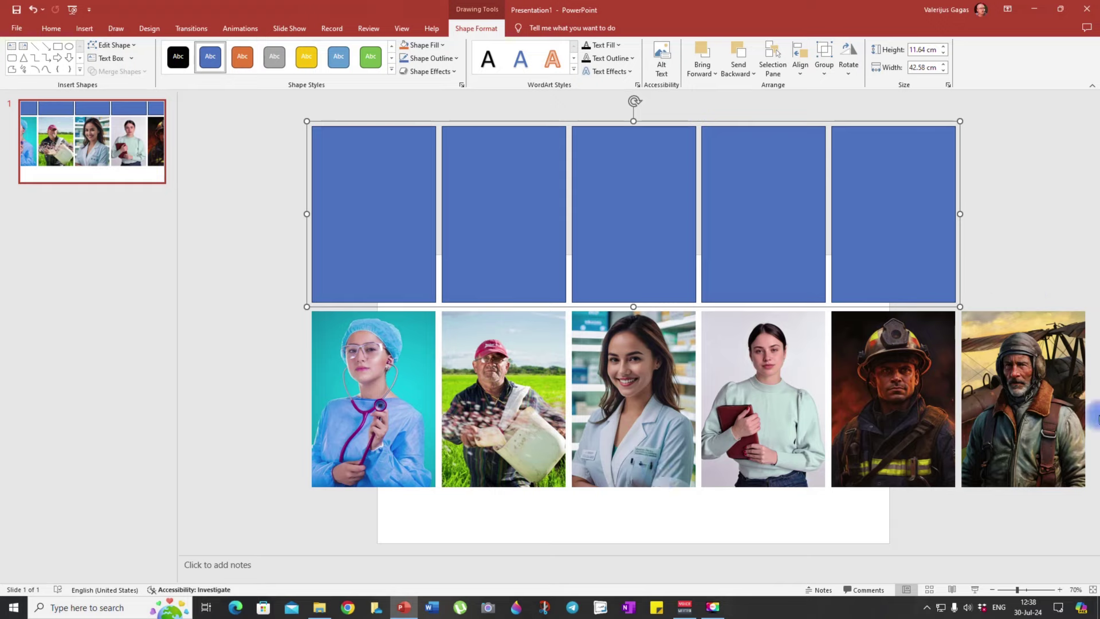
Step: Select the first portrait at the left end of the photo row
scroll(361, 412, "down", 1)
left_click(361, 396)
Step: Make all six portraits grayscale from the Picture Format Color options
left_click(497, 398, "shift")
left_click(638, 391, "shift")
left_click(791, 396, "shift")
left_click(870, 393, "shift")
left_click(997, 394, "shift")
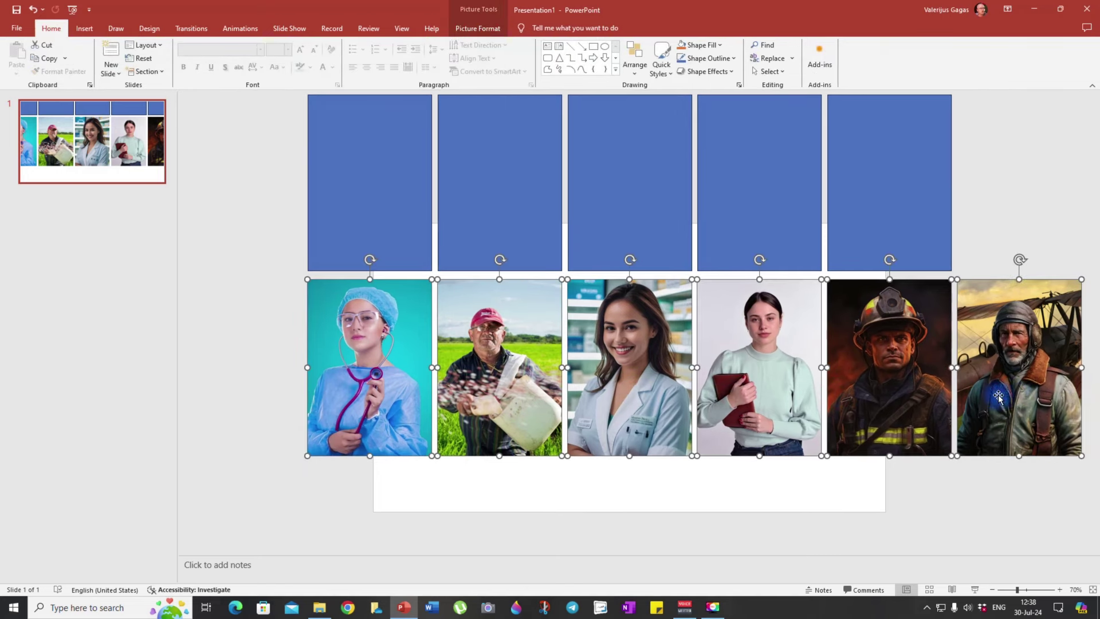
left_click(489, 30)
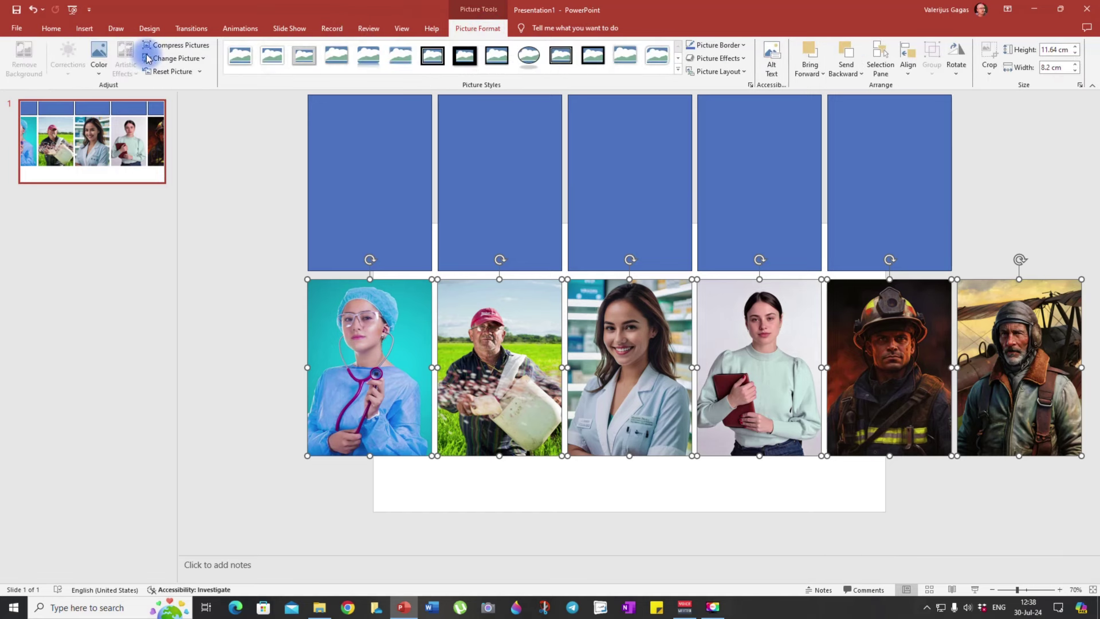
left_click(98, 57)
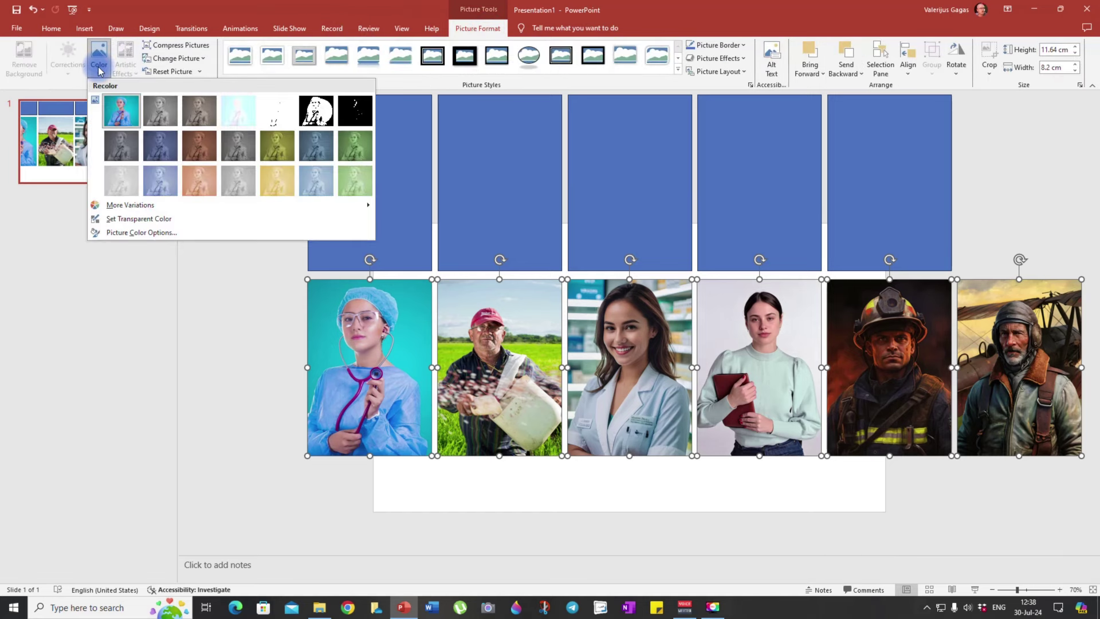
left_click(161, 113)
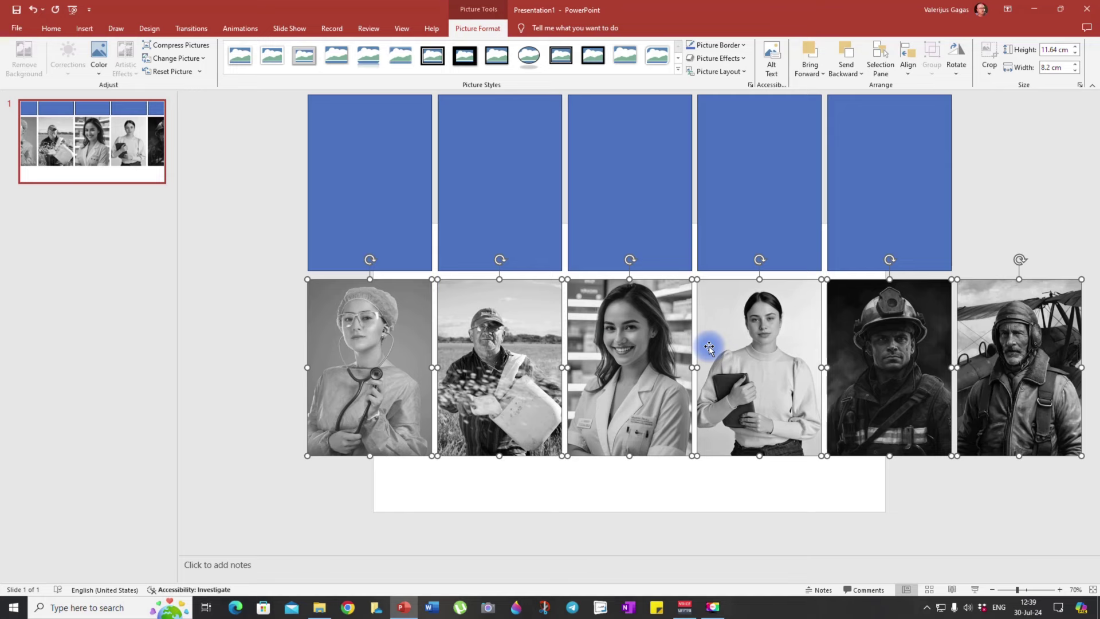
Step: Shift the whole row of six portraits to the right
left_click(289, 358)
left_click(371, 369)
left_click(496, 372, "shift")
left_click(631, 367, "shift")
left_click(761, 368, "shift")
left_click(897, 369, "shift")
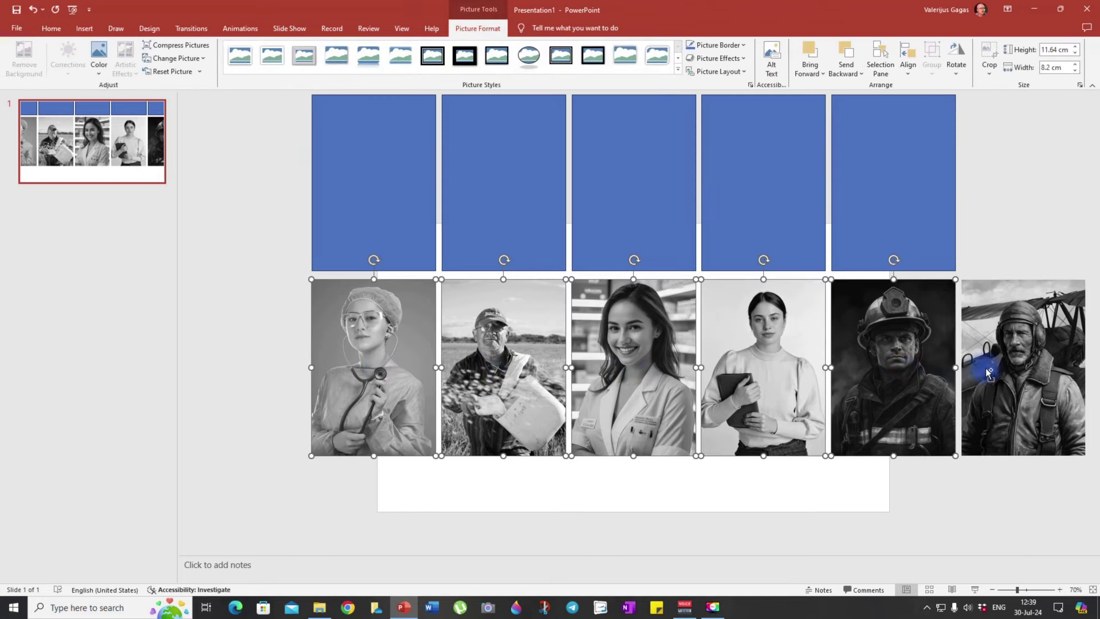
left_click(988, 372, "shift")
left_click_drag(356, 373, 612, 367)
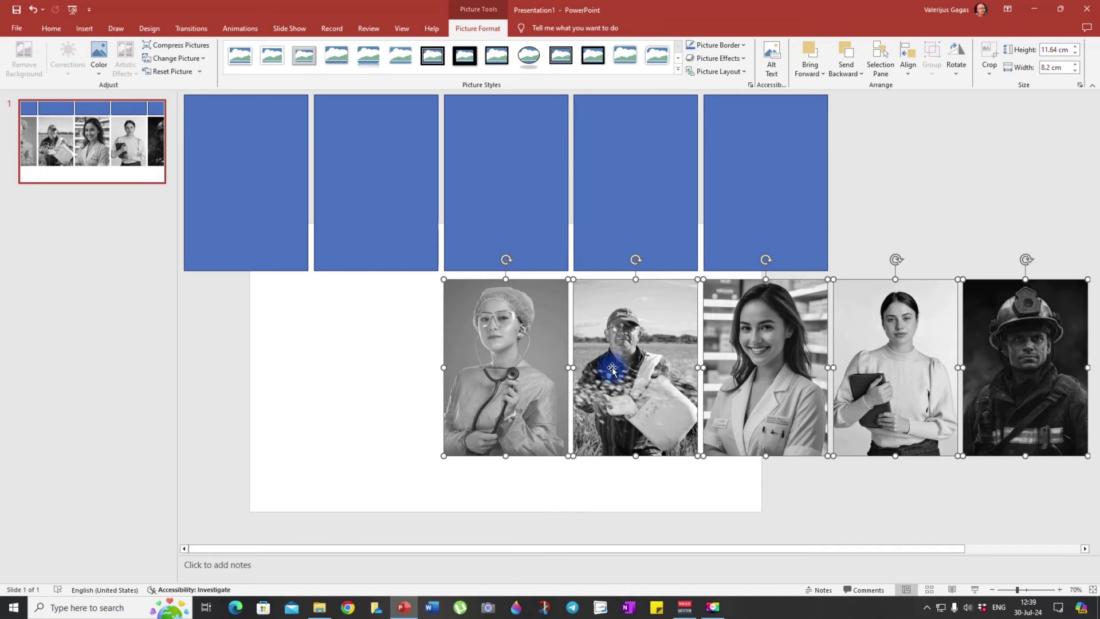
Step: Restore the nurse portrait to full colour with No Recolor
left_click(378, 369)
left_click(492, 353)
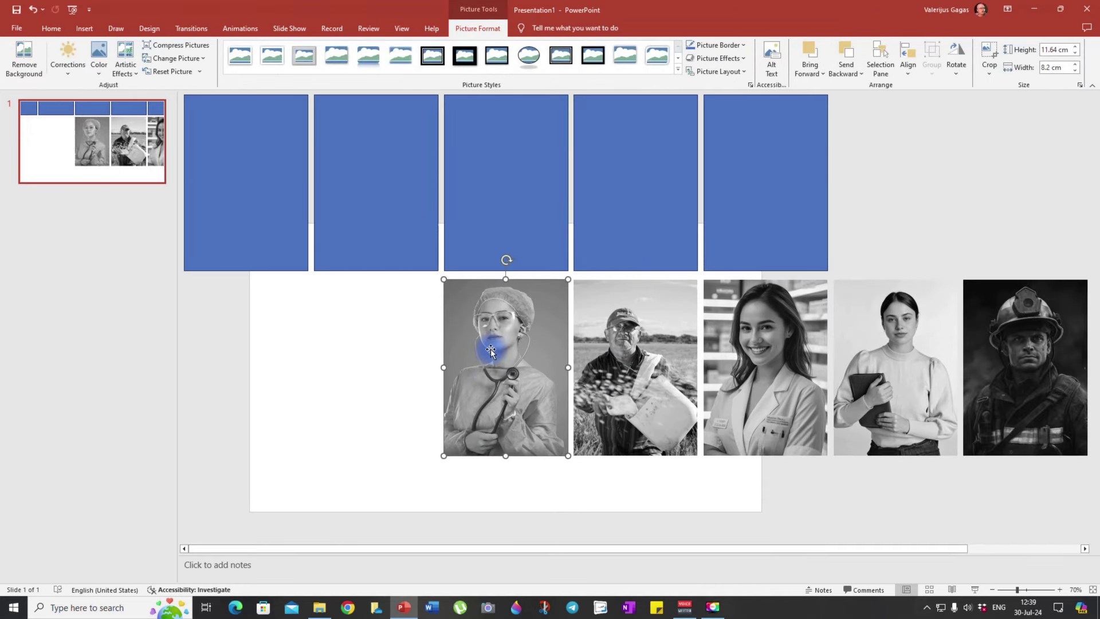
left_click(487, 34)
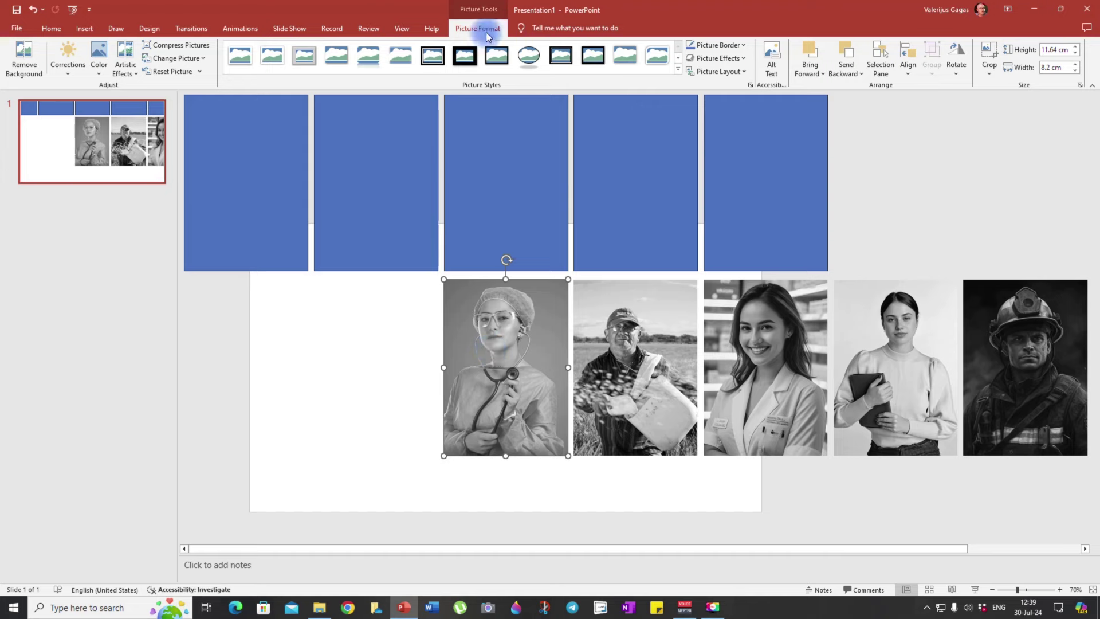
left_click(97, 64)
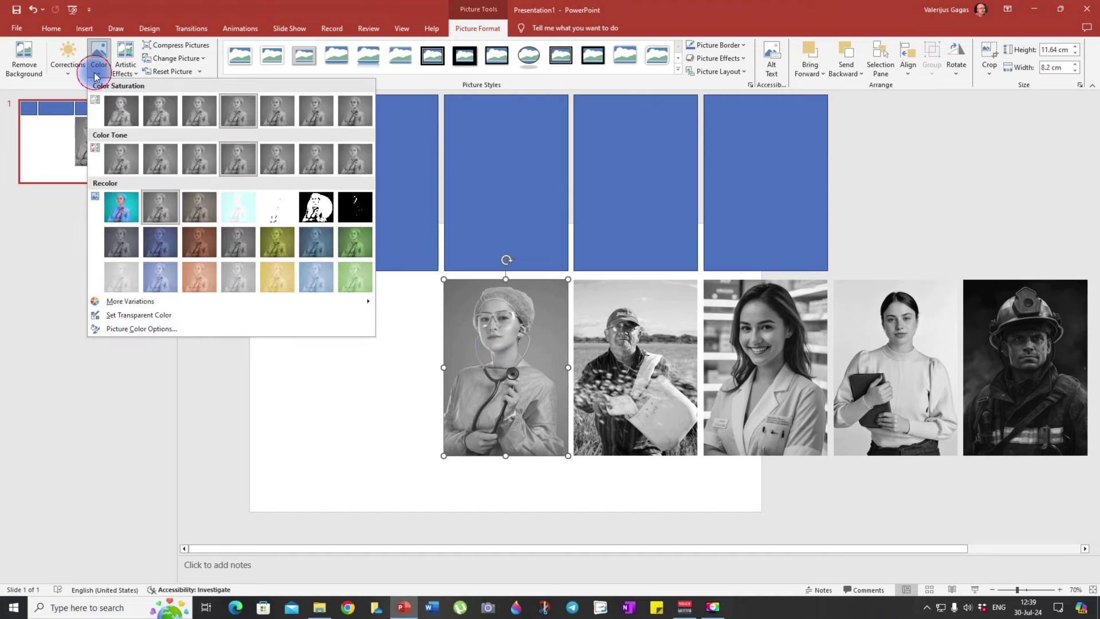
left_click(119, 207)
left_click(314, 404)
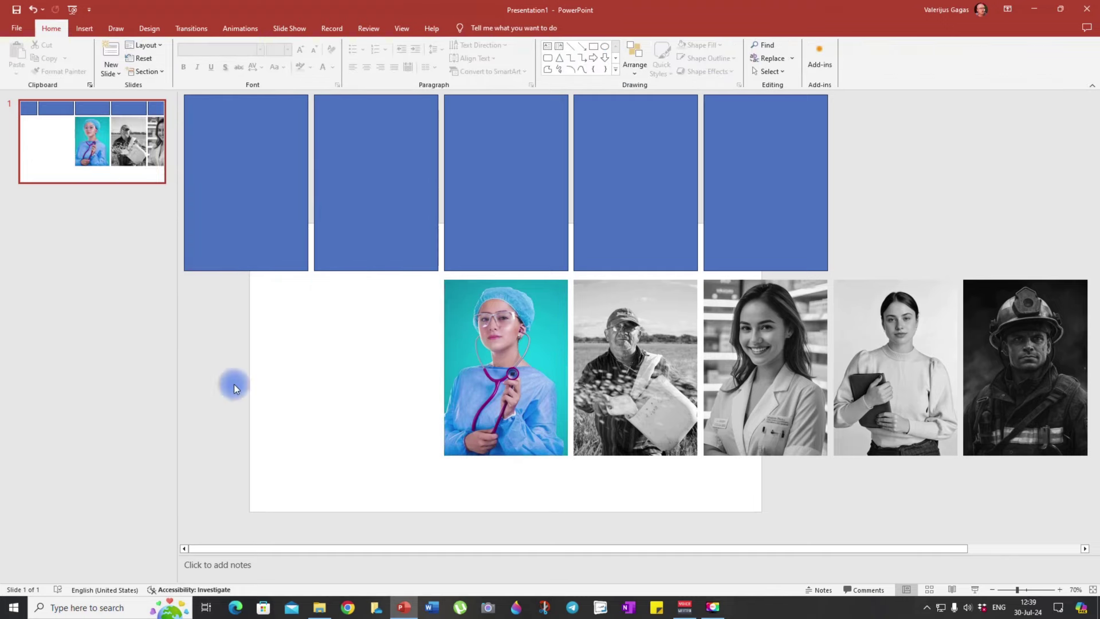
Step: Duplicate slide 1 and move slide 2's portrait row one place left
right_click(61, 161)
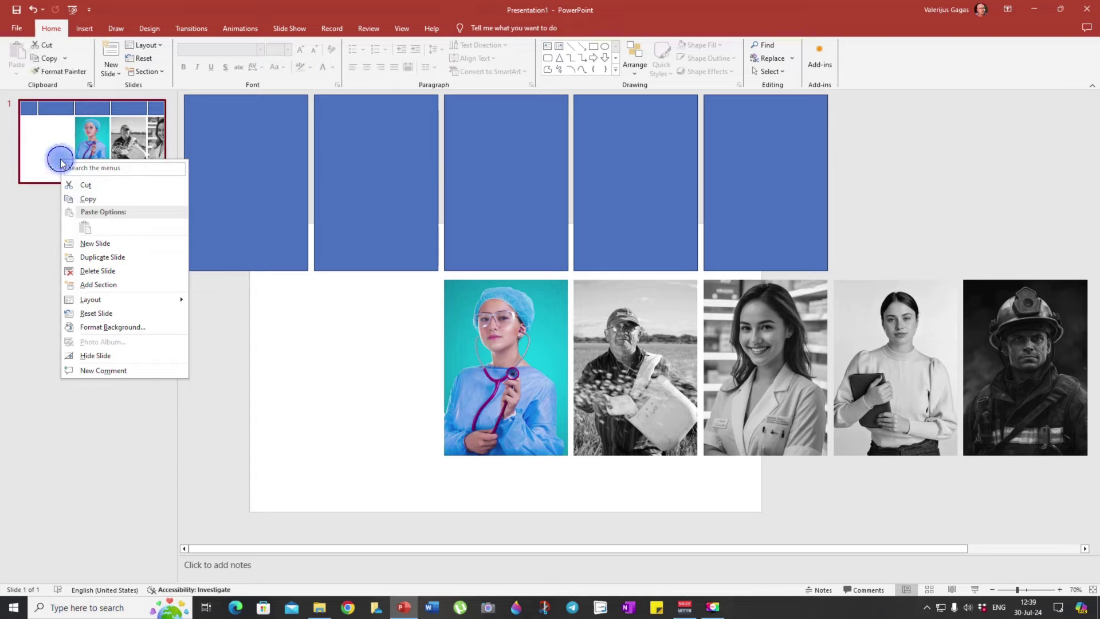
left_click(98, 258)
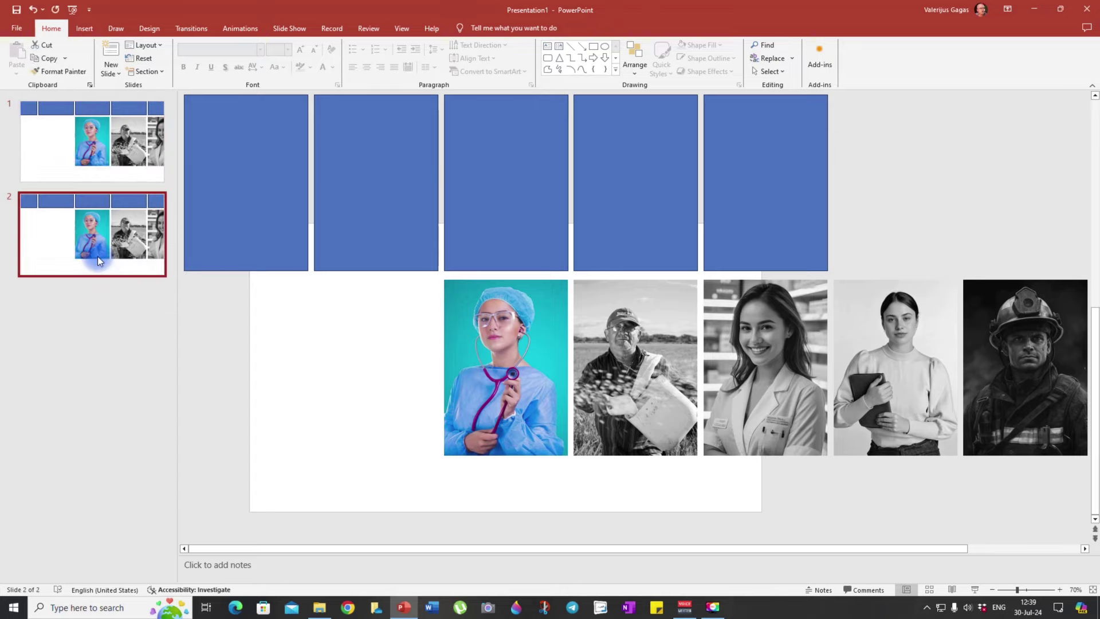
left_click(503, 354)
left_click(642, 375, "shift")
left_click(802, 375, "shift")
left_click(933, 374, "shift")
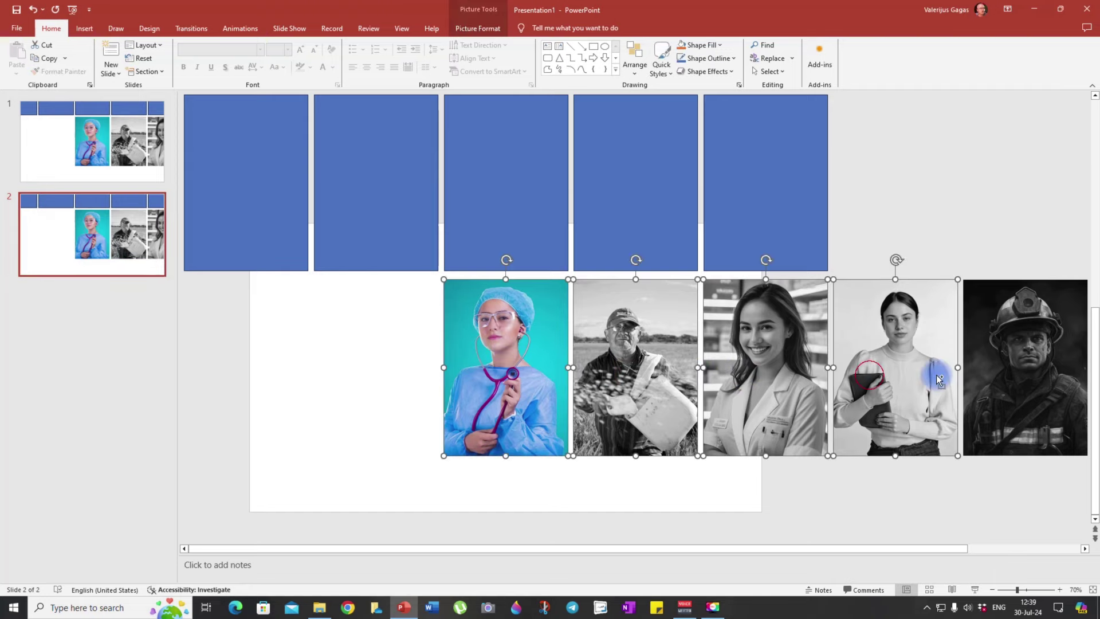
left_click(1026, 376, "shift")
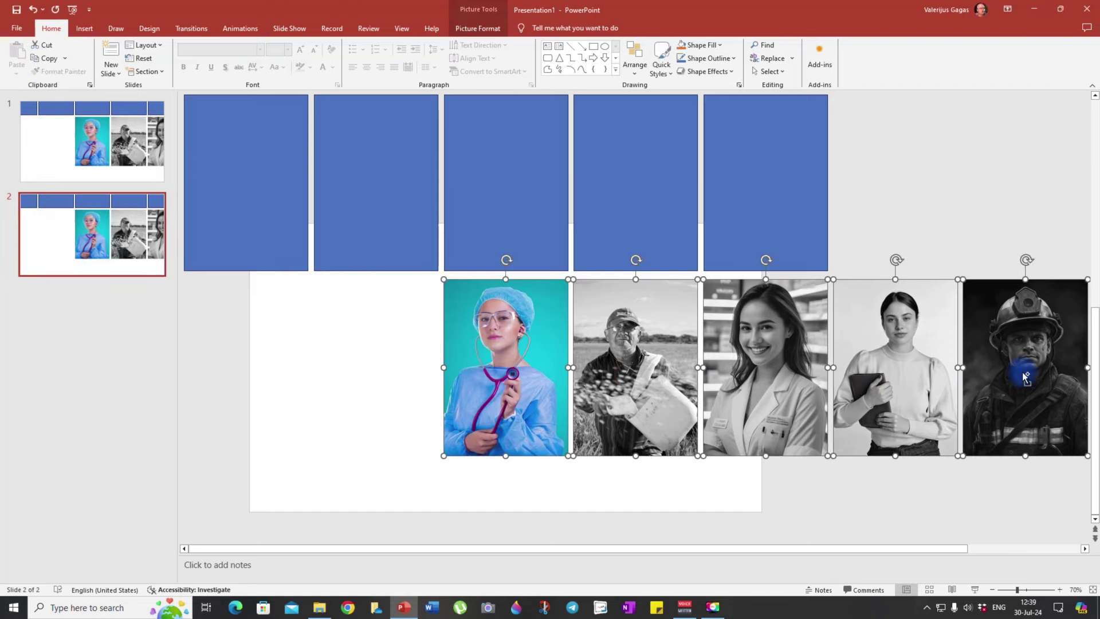
left_click(992, 589)
left_click(1024, 381, "shift")
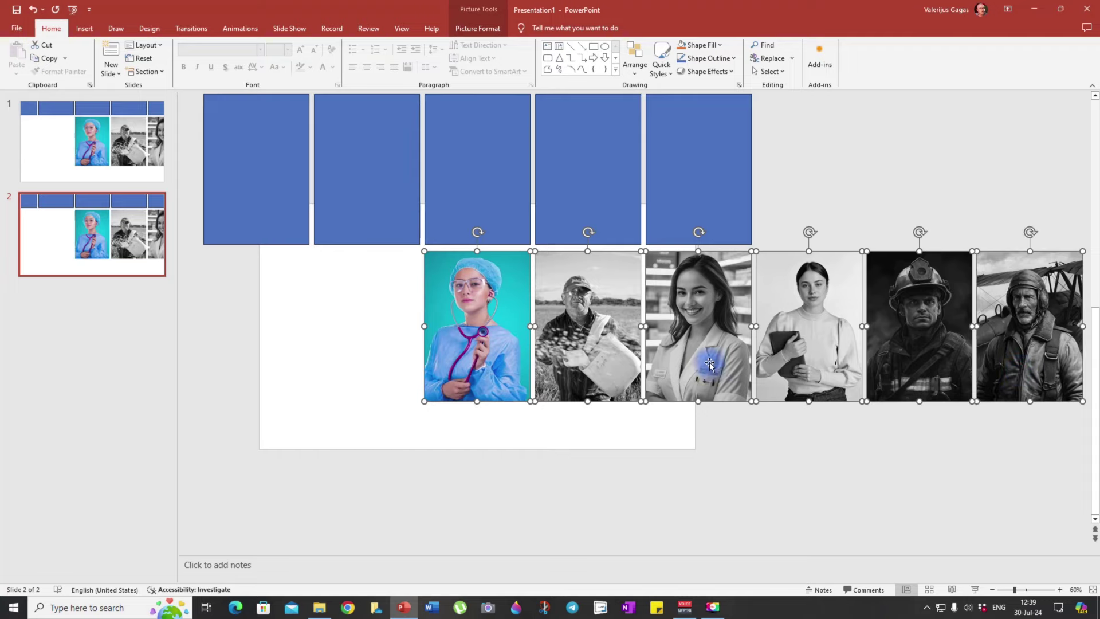
left_click_drag(584, 326, 470, 326)
left_click(495, 421)
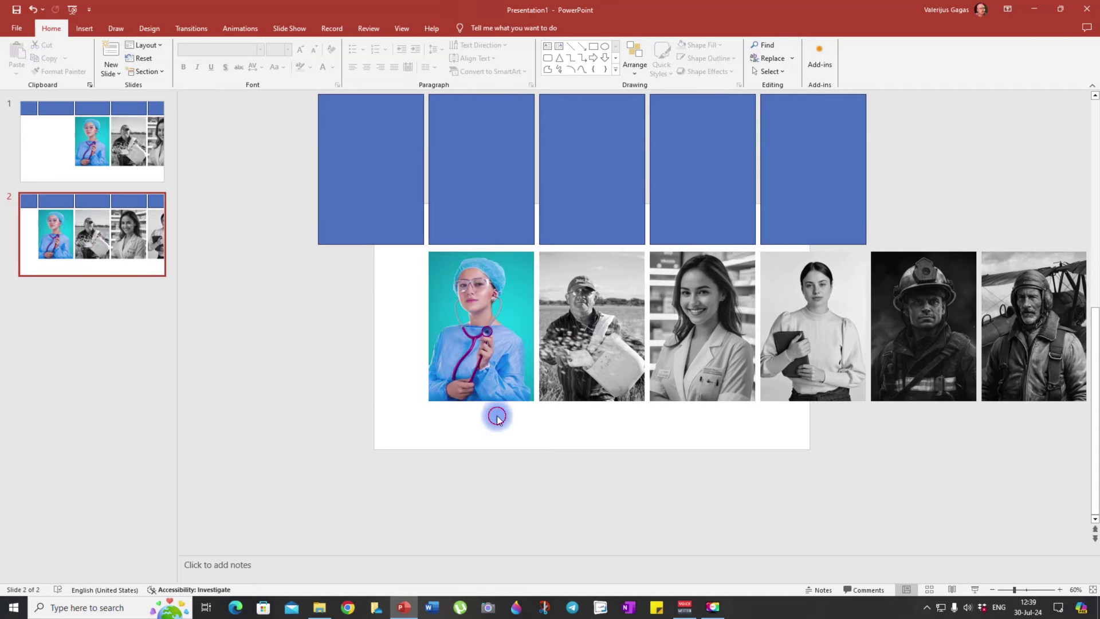
Step: Turn the nurse portrait on slide 2 back to grayscale
left_click(484, 308)
left_click(479, 30)
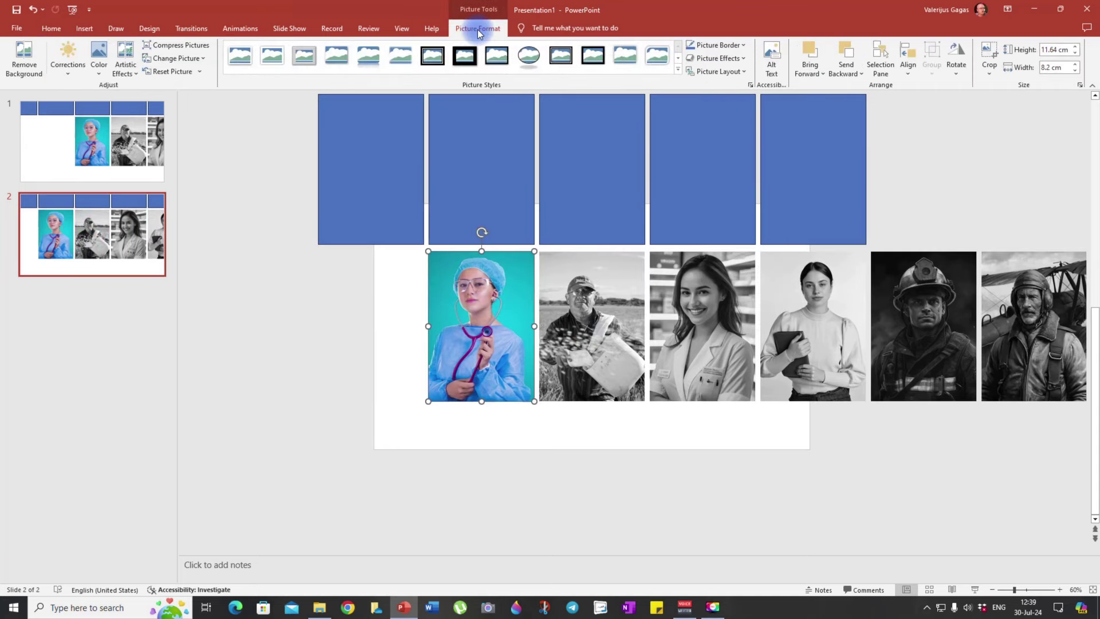
left_click(97, 72)
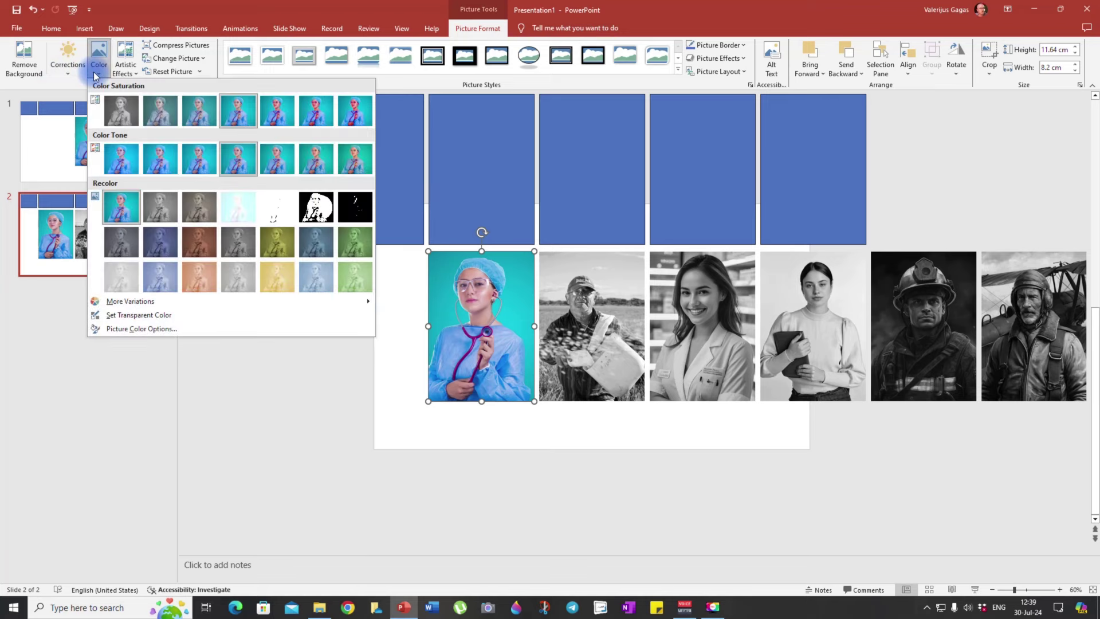
left_click(160, 213)
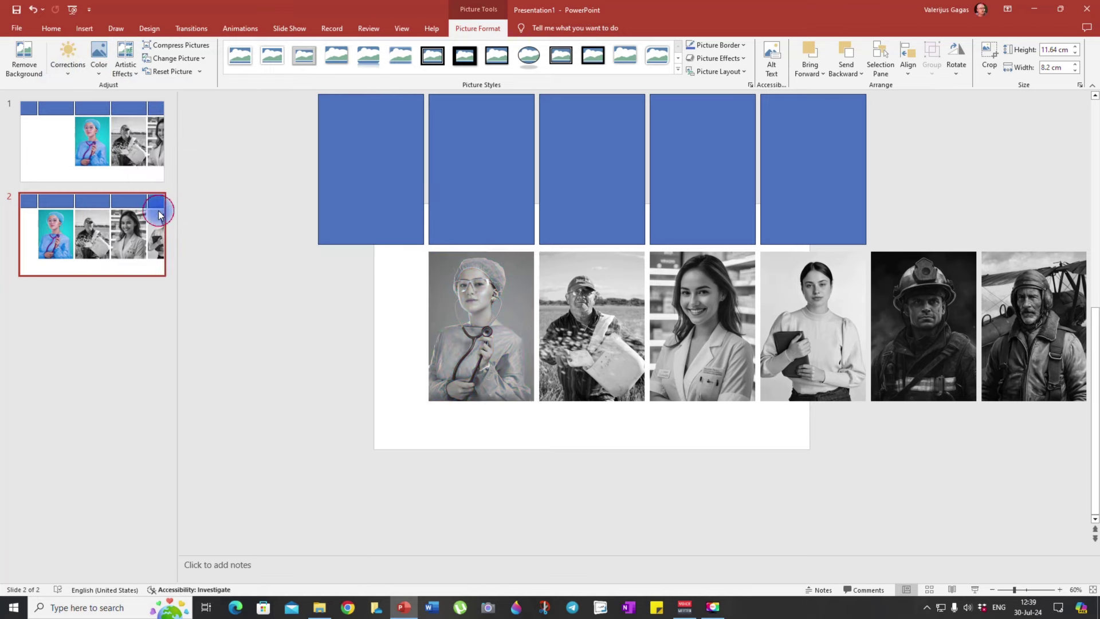
Step: Restore full colour to the farmer portrait with No Recolor
left_click(588, 326)
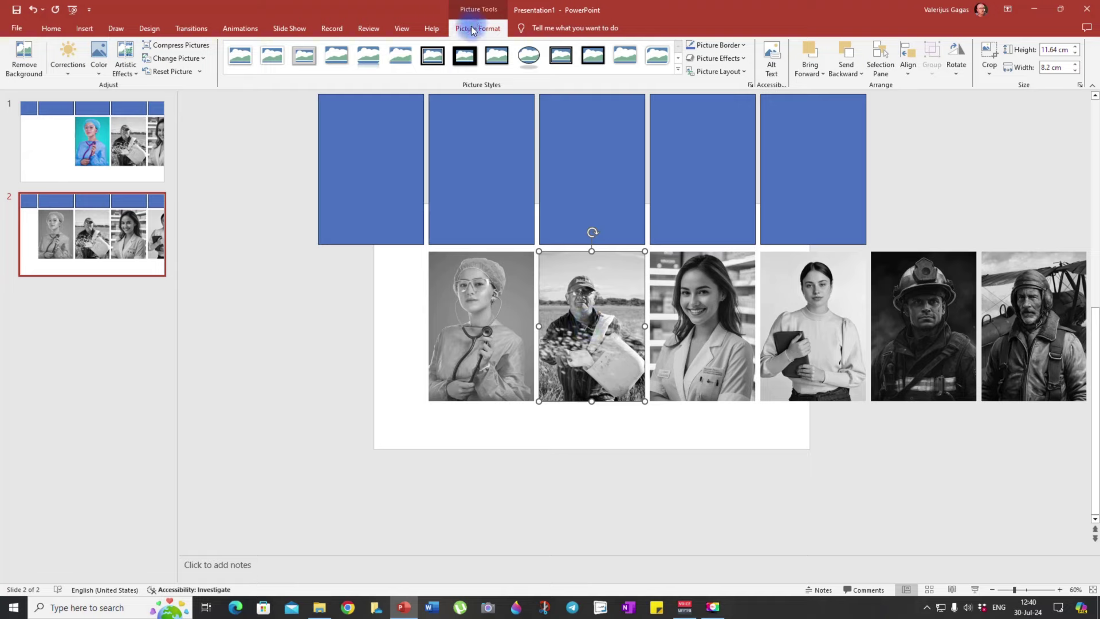
left_click(99, 68)
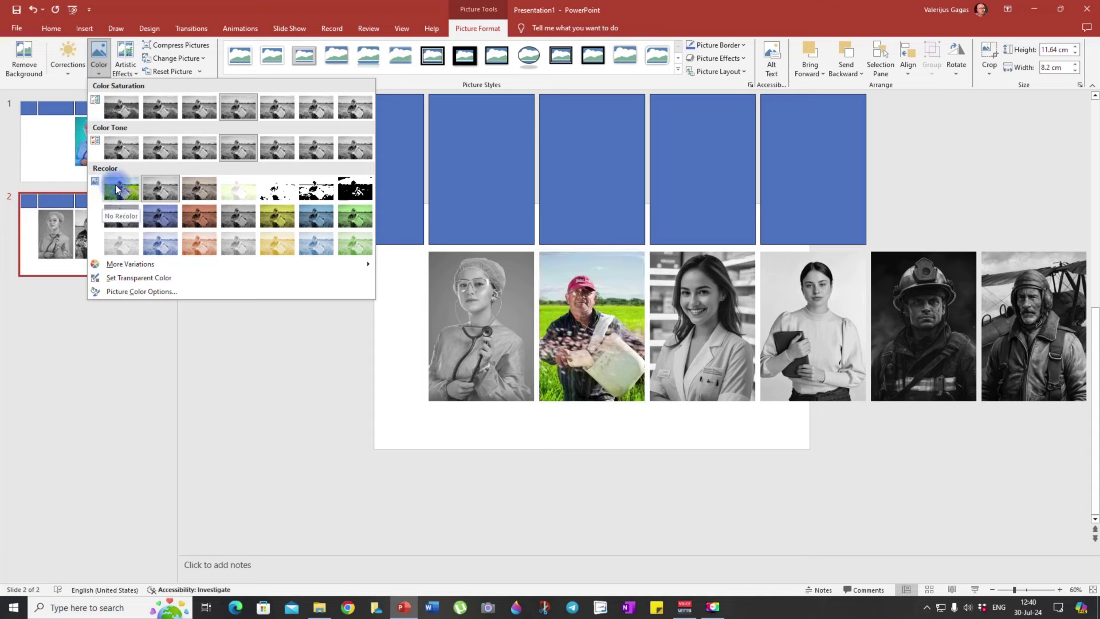
left_click(117, 189)
left_click(594, 439)
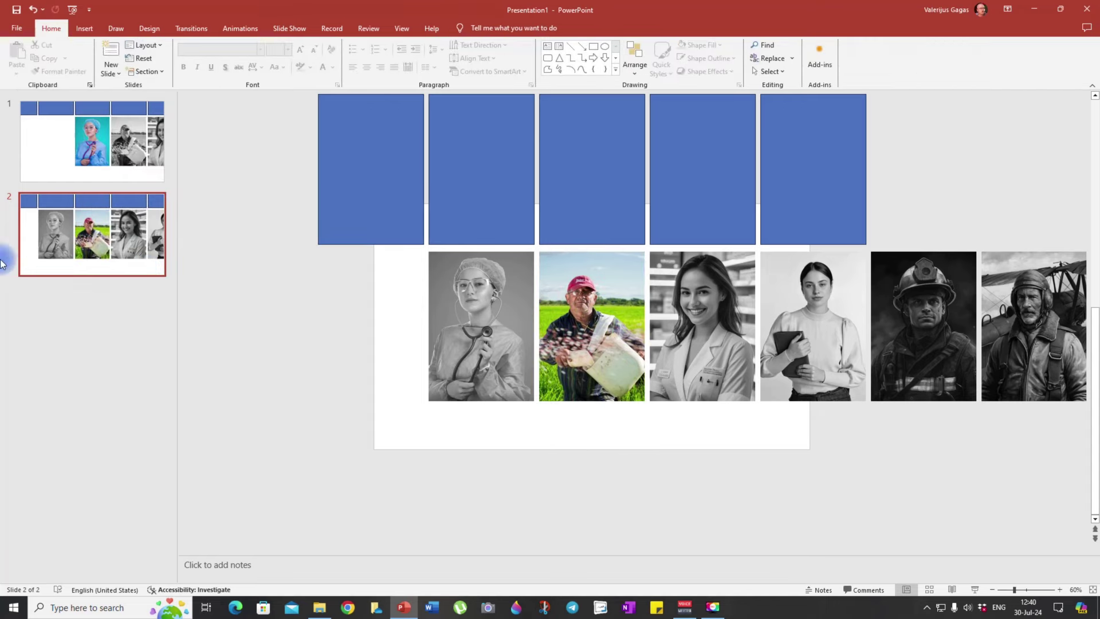
right_click(92, 243)
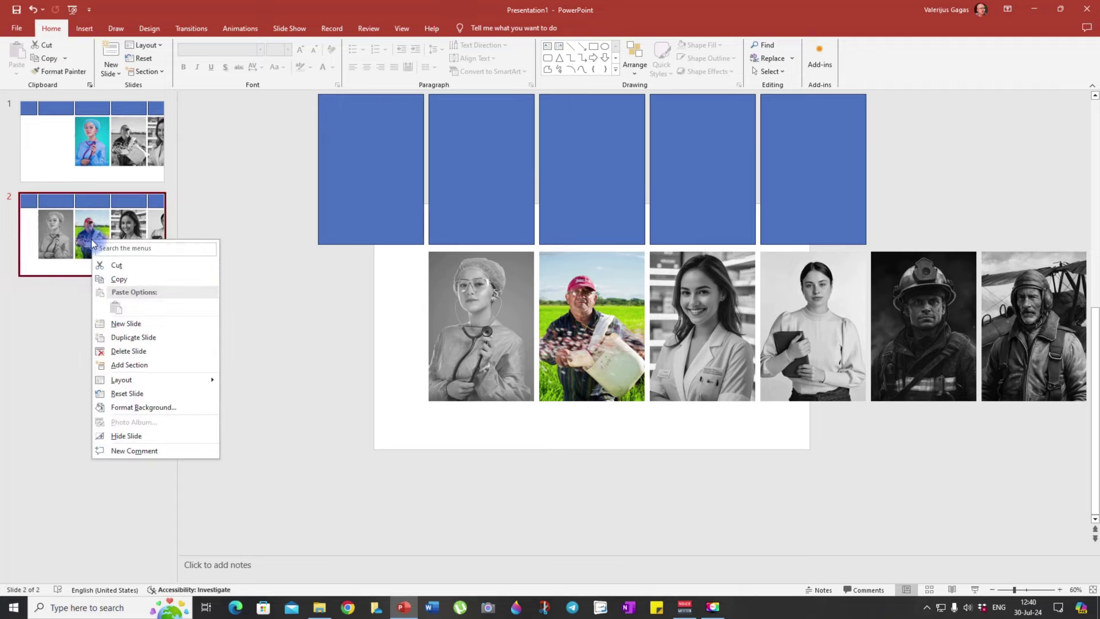
Step: Duplicate slide 2 as slide 3 and move its photo row left one photo
left_click(115, 337)
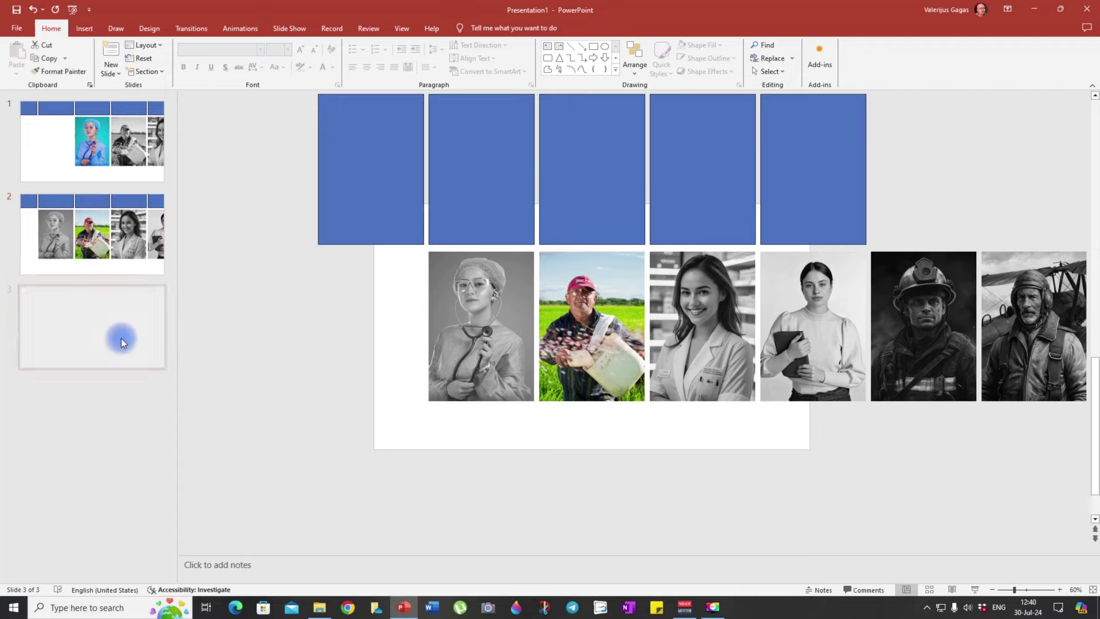
left_click(480, 334)
left_click(593, 341, "shift")
left_click(685, 342, "shift")
left_click(802, 343, "shift")
left_click(938, 342, "shift")
left_click(1009, 335, "shift")
left_click_drag(682, 333, 579, 332)
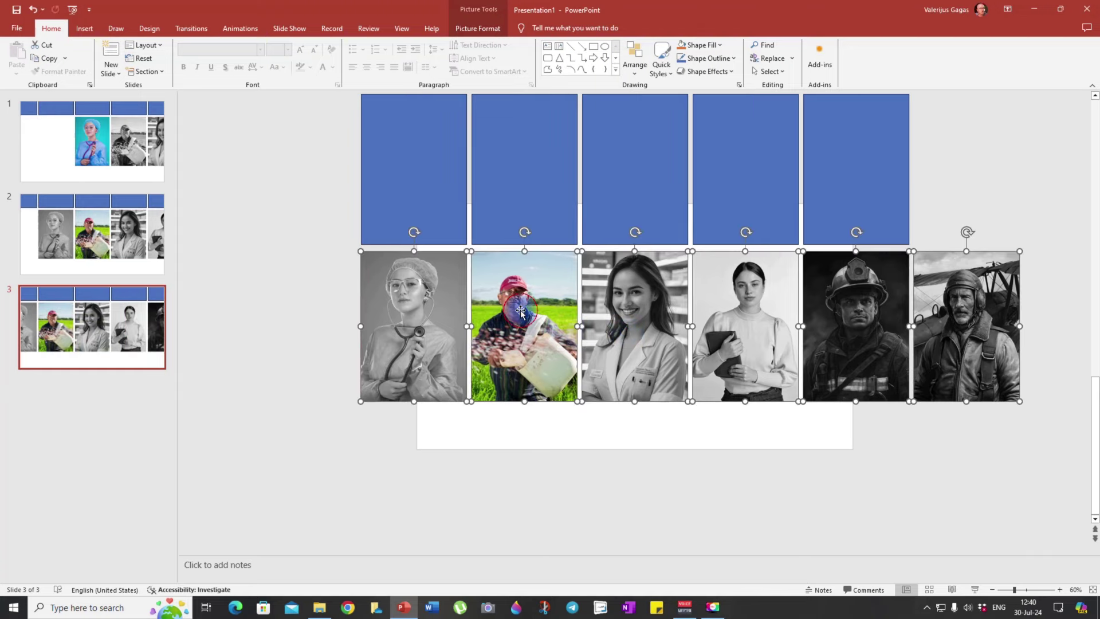
left_click(589, 496)
Step: Turn the farmer photo on slide 3 grayscale
left_click(544, 355)
left_click(471, 29)
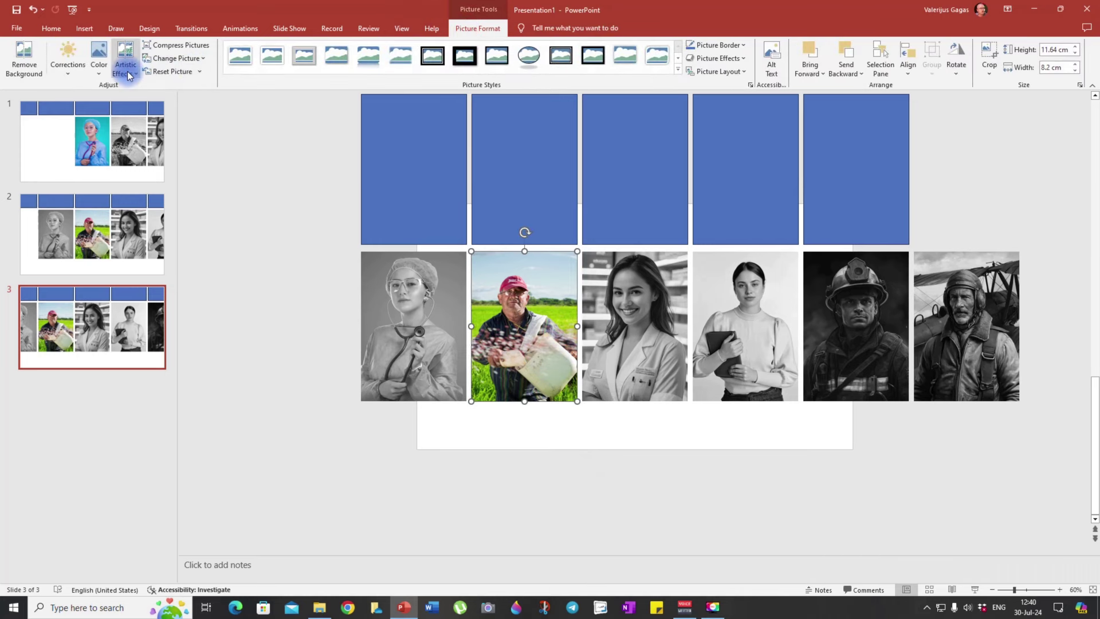
left_click(99, 64)
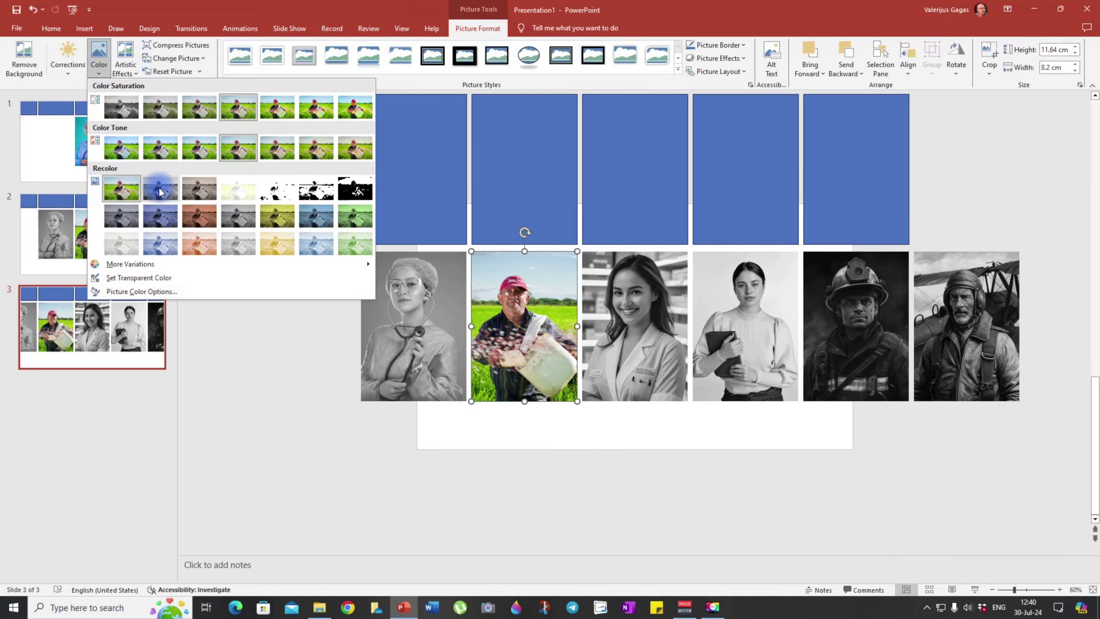
left_click(160, 190)
Step: Restore the pharmacist photo to full colour with No Recolor
left_click(624, 304)
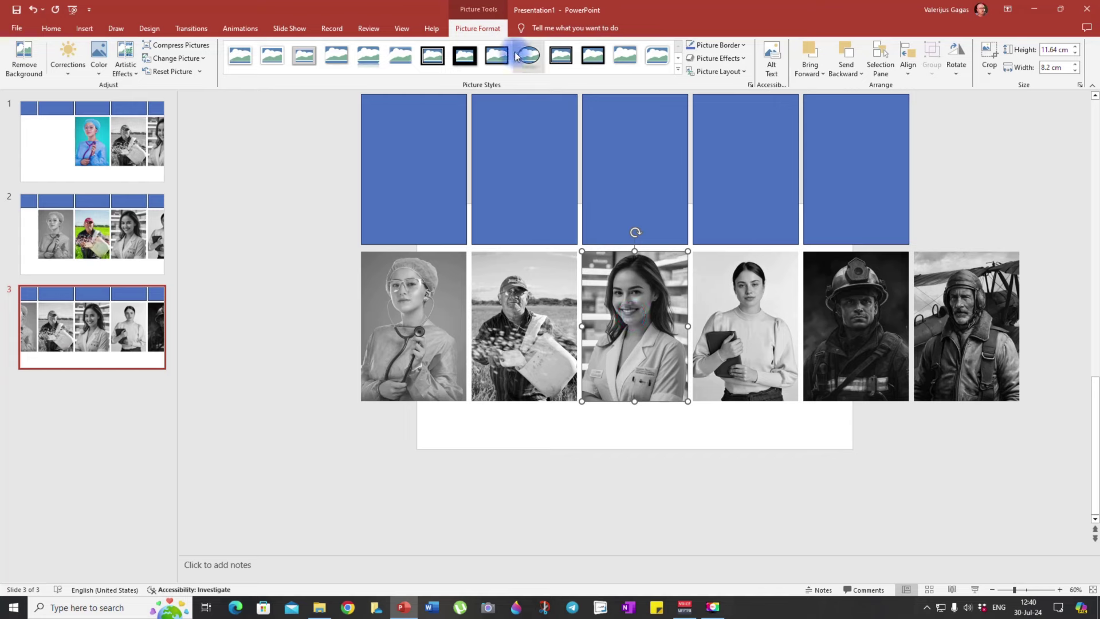
left_click(480, 34)
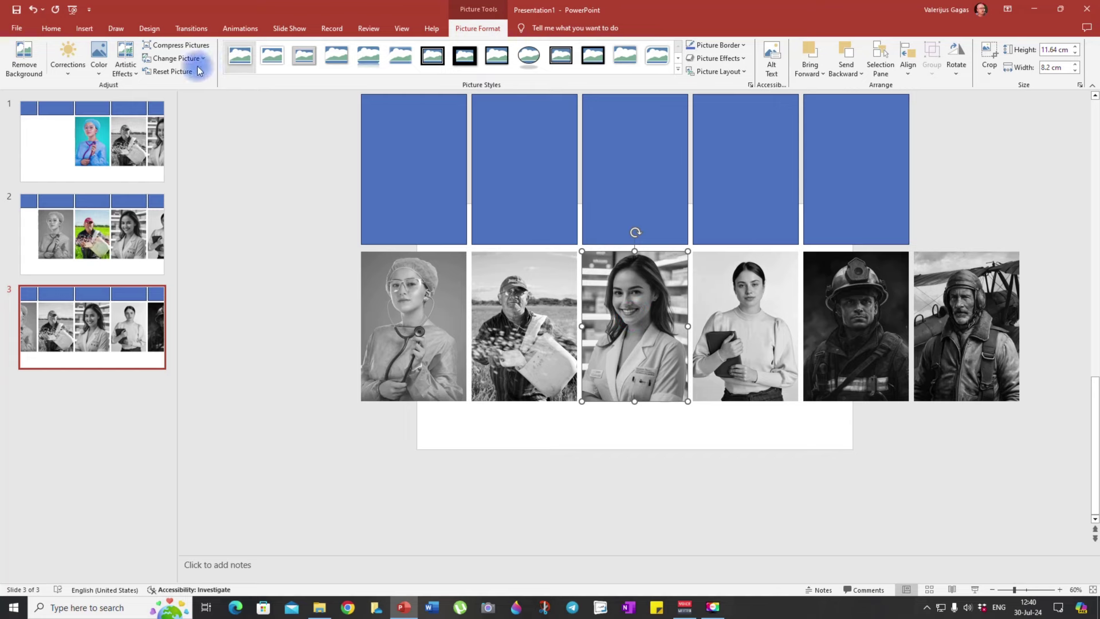
left_click(98, 76)
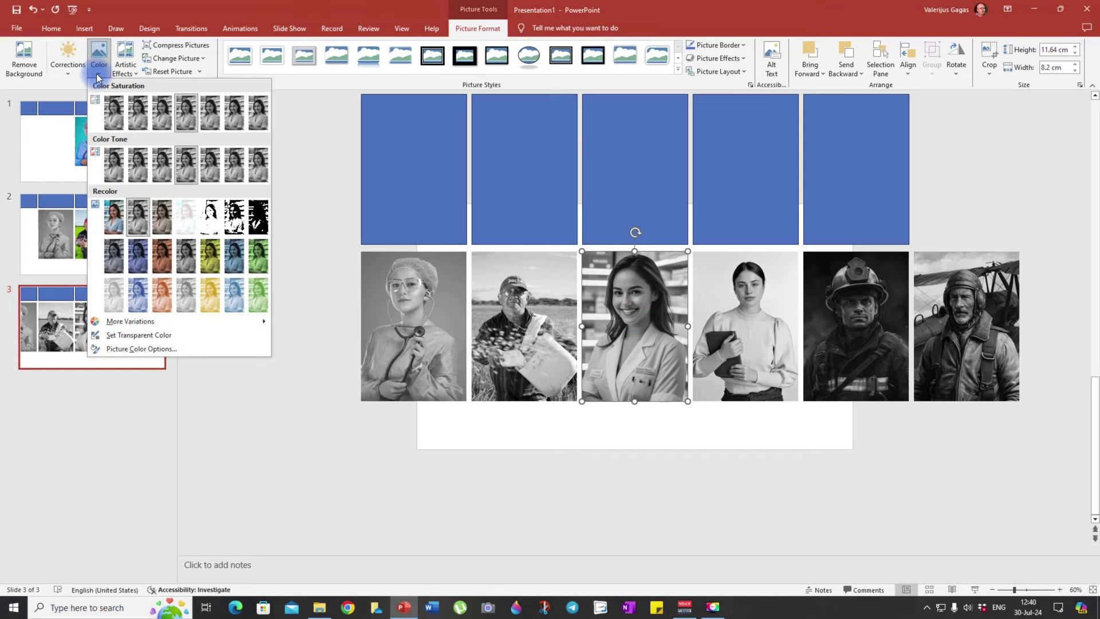
left_click(113, 216)
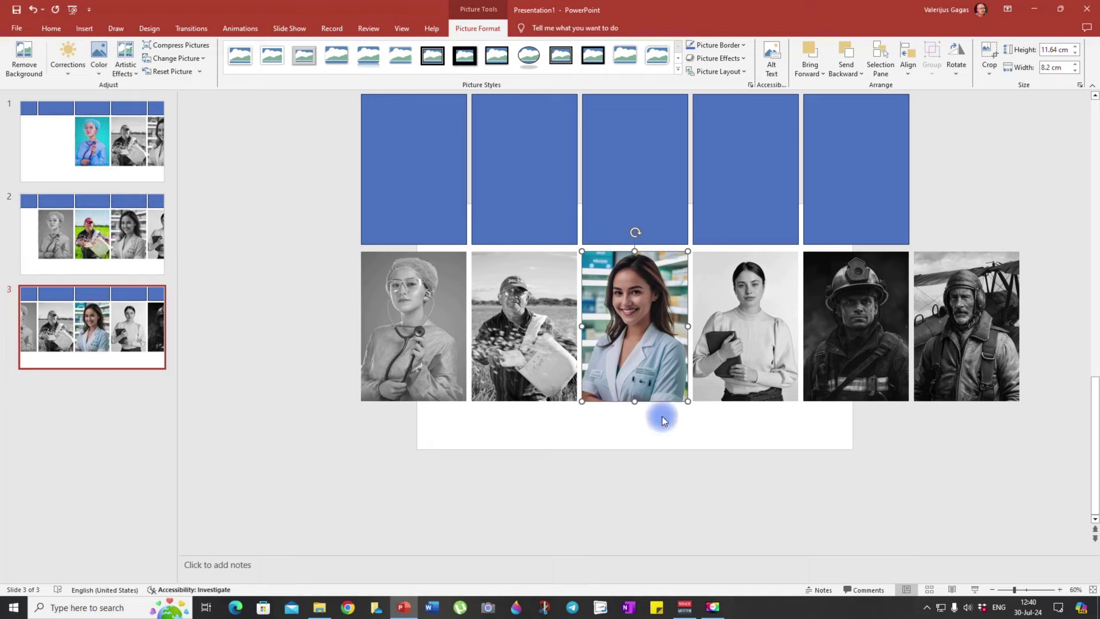
left_click(638, 428)
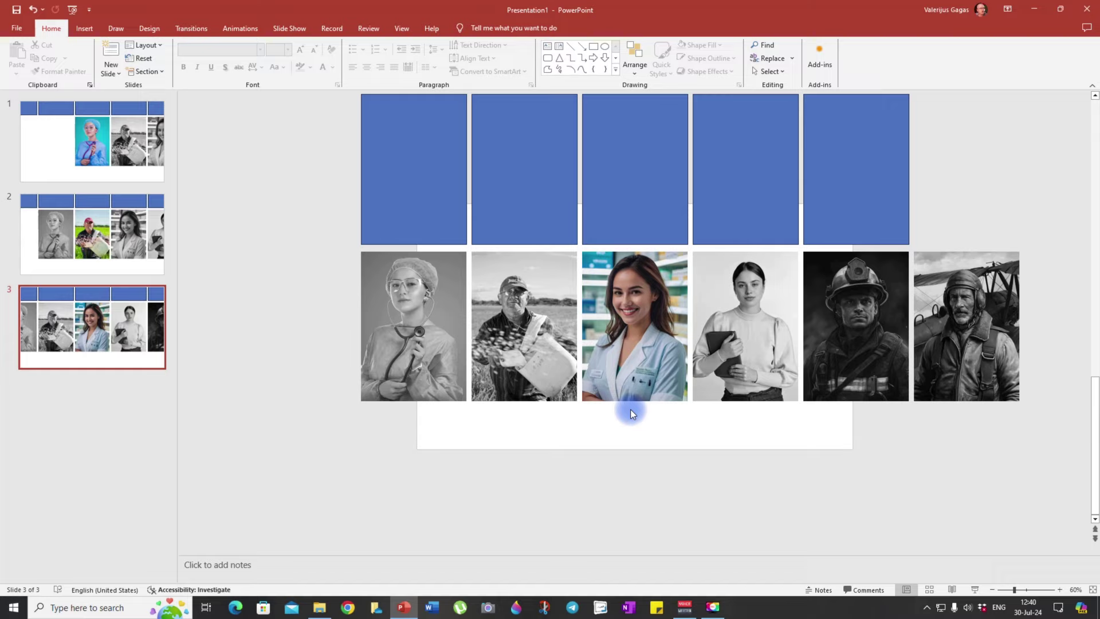
left_click(118, 331)
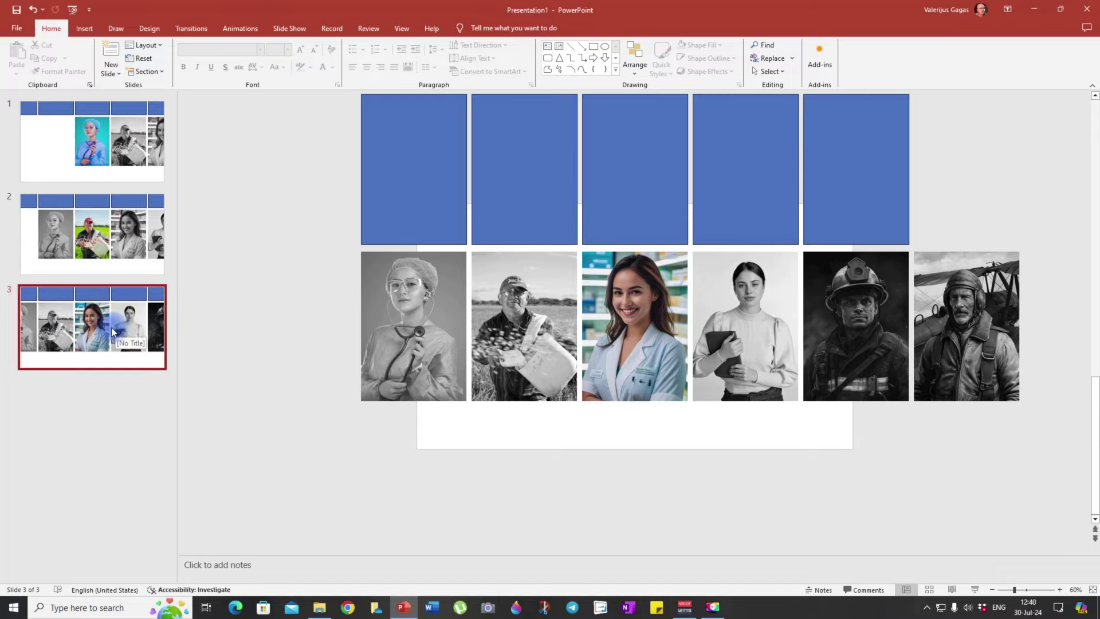
Step: Duplicate slide 3 as slide 4, shift its photos left, and colour the tablet woman
right_click(103, 332)
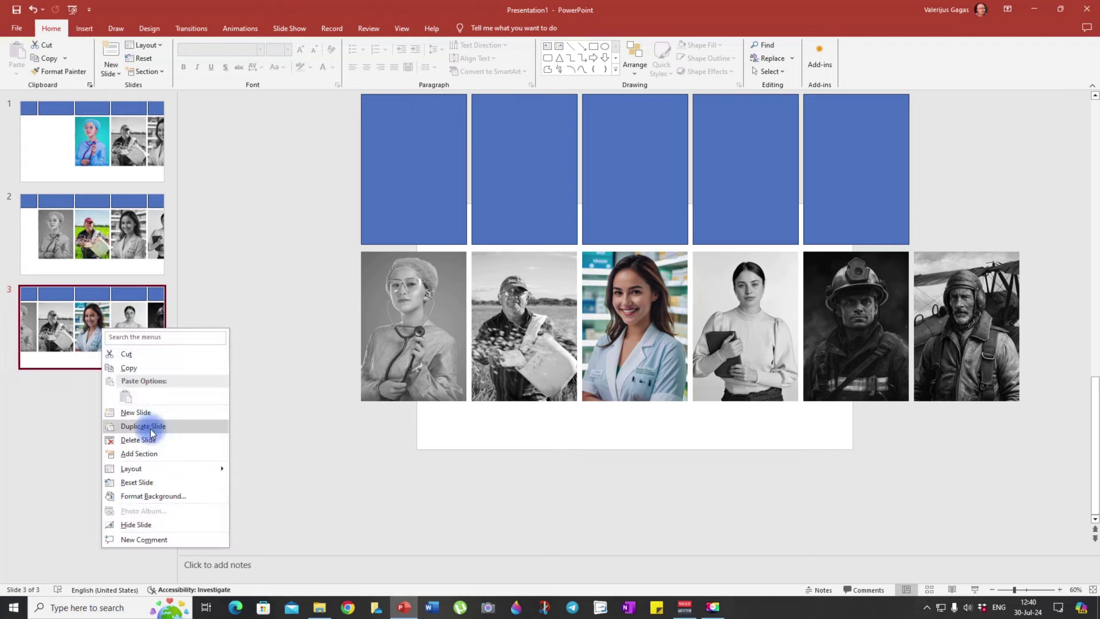
left_click(138, 423)
left_click_drag(735, 332, 625, 332)
left_click(478, 28)
left_click(98, 57)
left_click(654, 325)
left_click(98, 58)
left_click(121, 195)
Step: Create slide 5 with photos shifted left, tablet woman grayscale and firefighter in colour
right_click(143, 403)
left_click(172, 286)
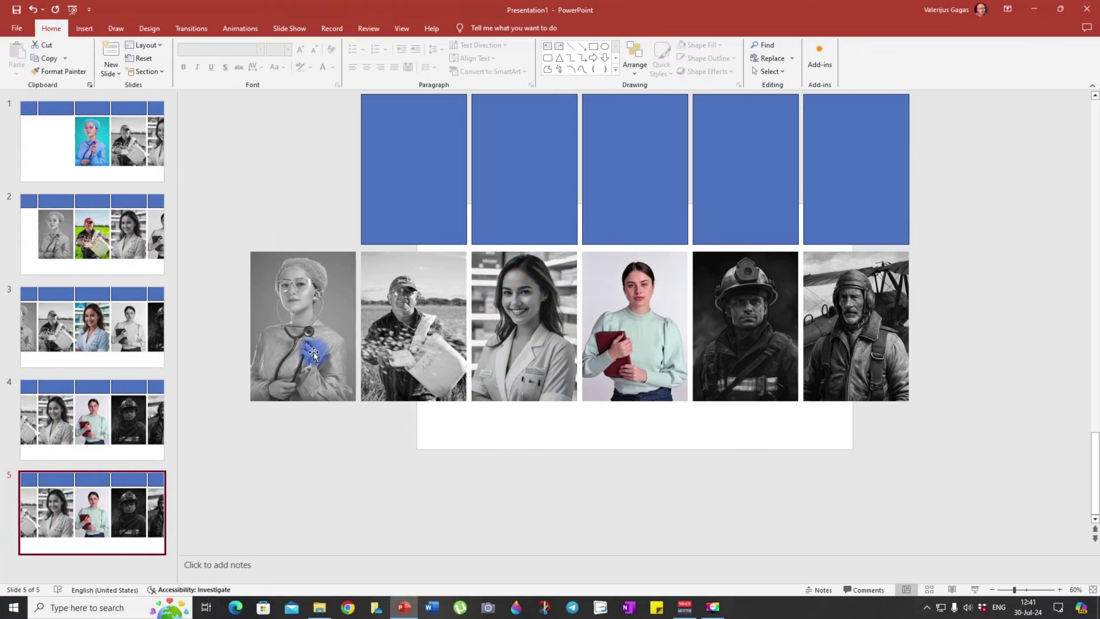
left_click(263, 336)
left_click_drag(779, 386, 629, 325)
left_click(613, 325)
left_click(478, 28)
left_click(99, 57)
left_click(148, 216)
left_click(679, 319)
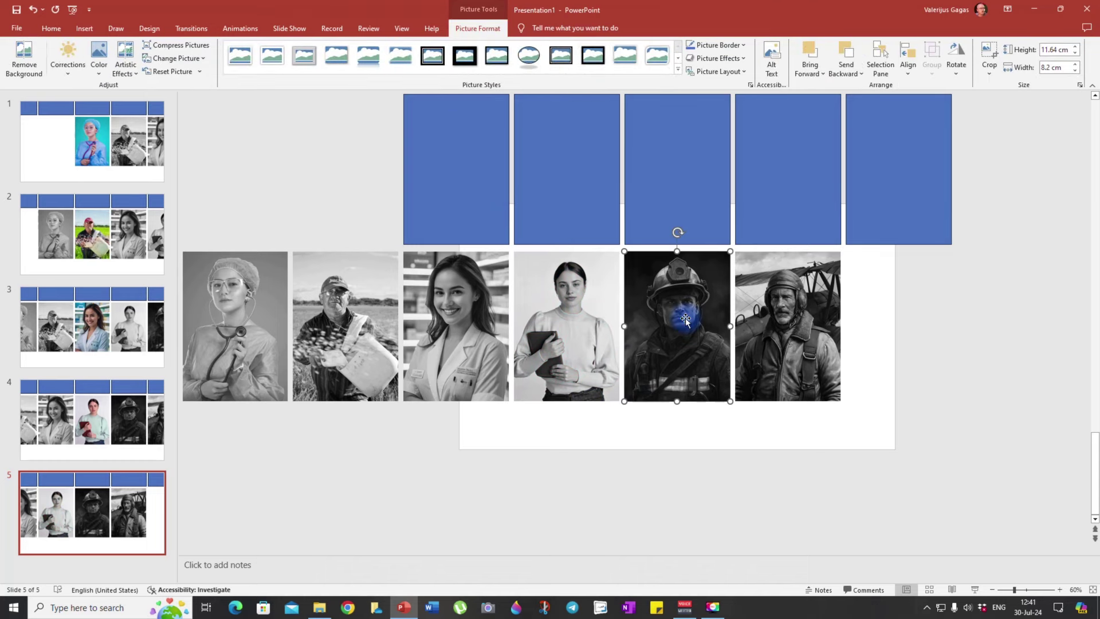
left_click(98, 58)
left_click(117, 216)
Step: Create slide 6 with photos shifted left, firefighter grayscale and aviator in colour
right_click(106, 496)
left_click(147, 370)
left_click(787, 344)
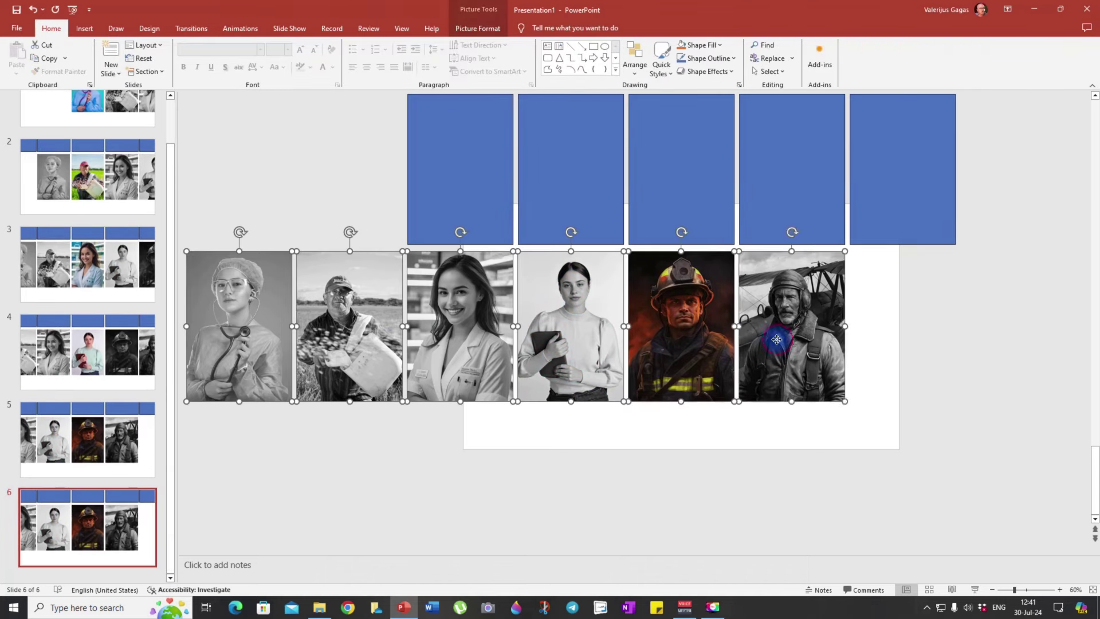
left_click_drag(788, 343, 677, 344)
left_click(677, 344)
left_click(477, 28)
left_click(98, 58)
left_click(148, 216)
left_click(768, 338)
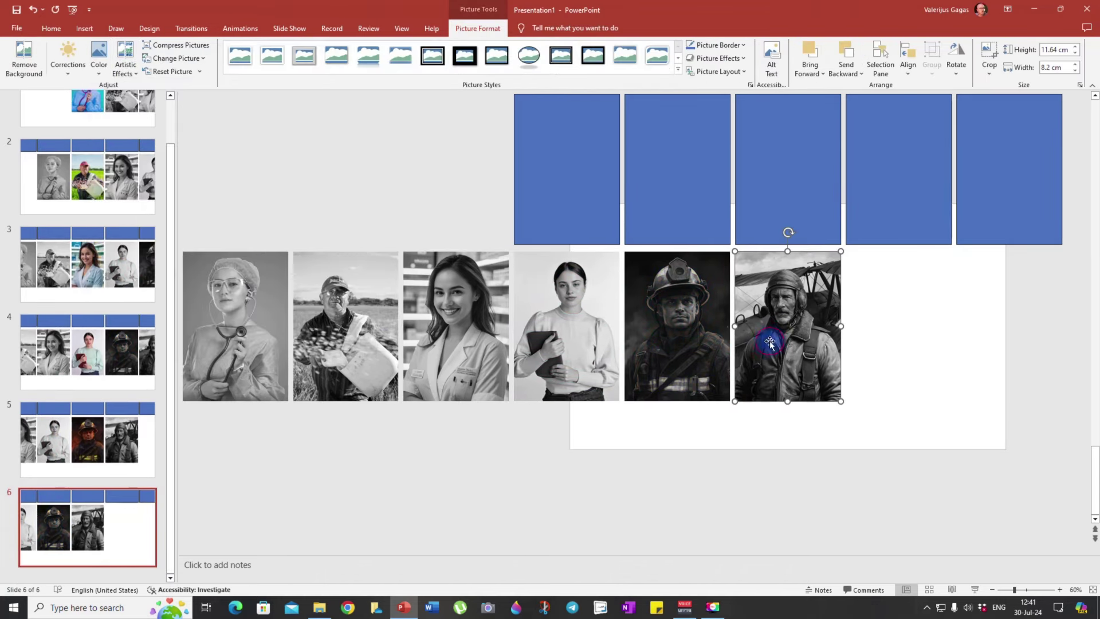
left_click(993, 589)
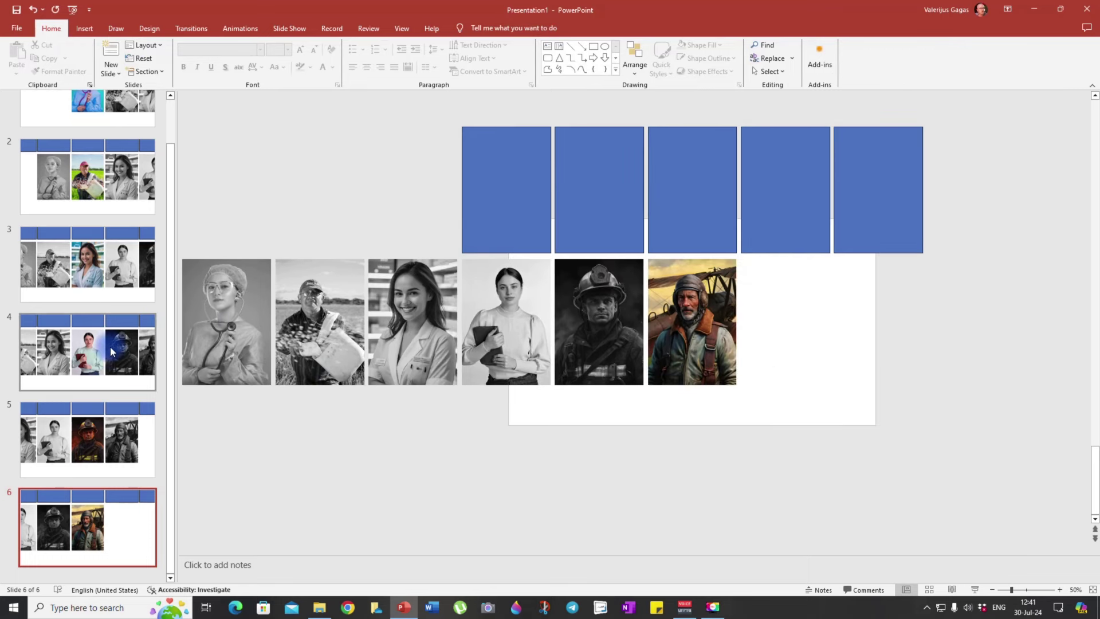
scroll(111, 353, "up", 2)
left_click(91, 169)
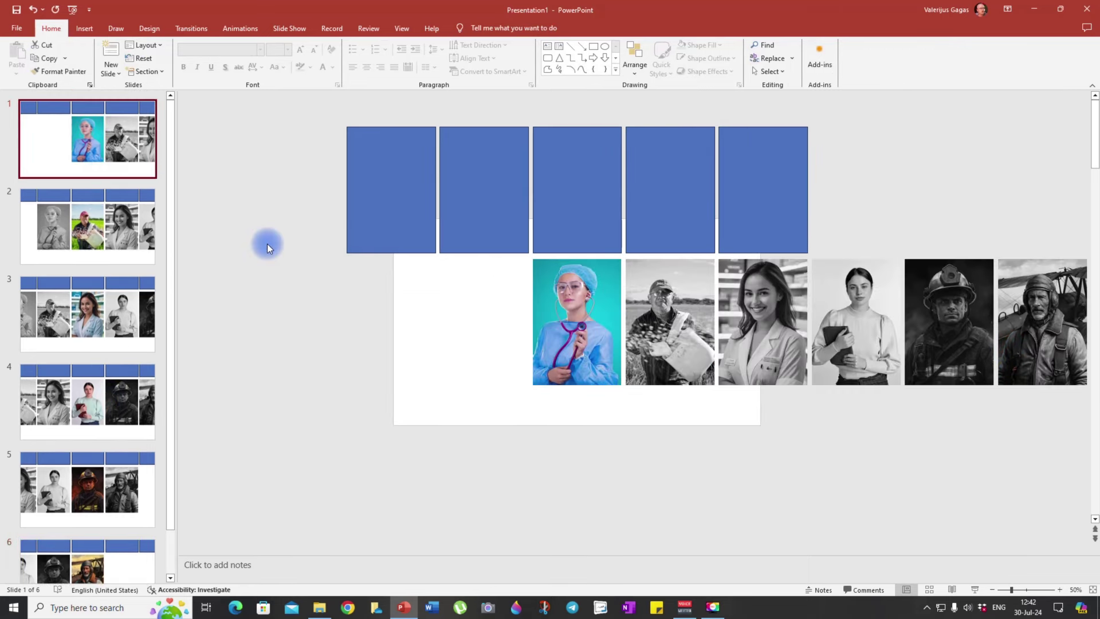
Step: Delete the blue rectangles from slides 1 and 2
left_click(390, 202)
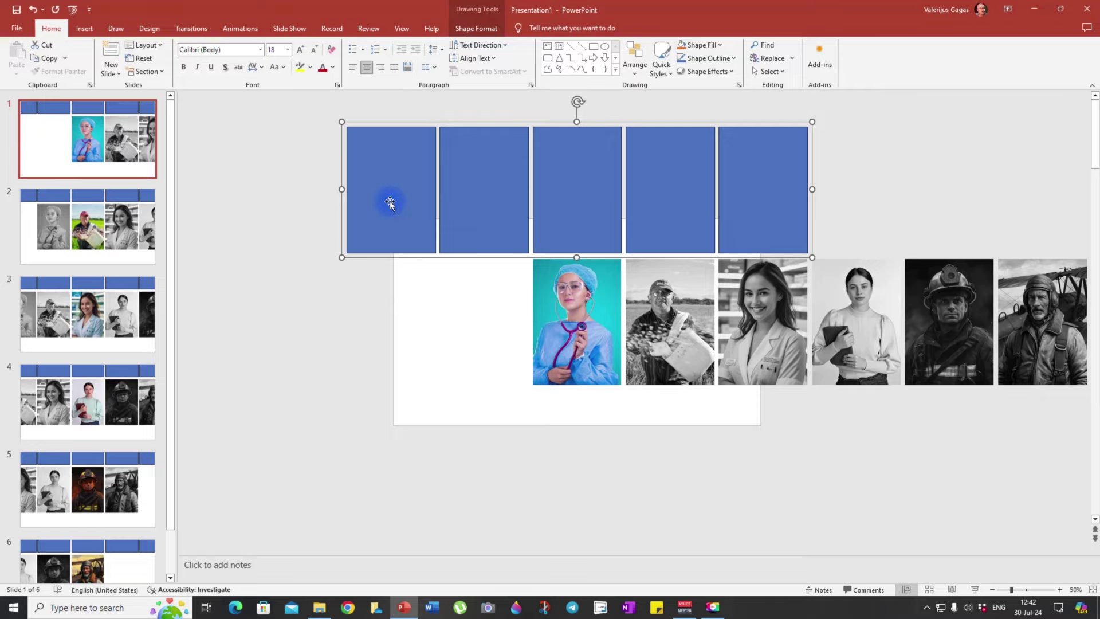
left_click(373, 201)
key("Delete")
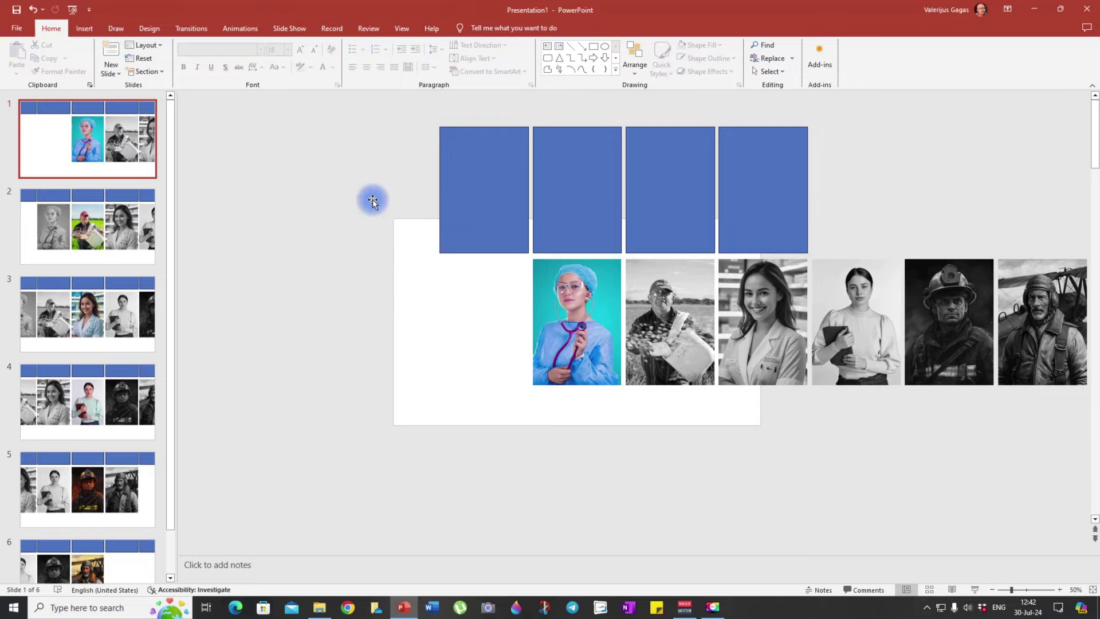
left_click(444, 178)
key("Delete")
left_click(159, 198)
left_click(483, 202)
key("Delete")
Step: Delete the blue rectangles from slides 3 and 4
left_click(86, 312)
left_click(436, 229)
key("Delete")
left_click(86, 391)
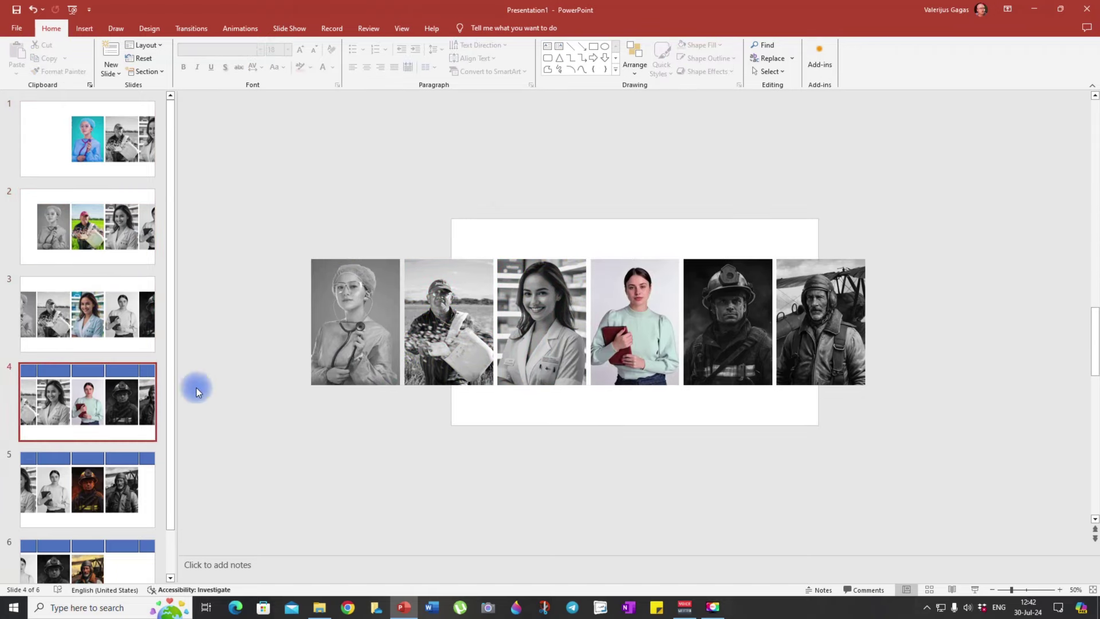
left_click(467, 196)
key("Delete")
Step: Delete the rectangles from slides 5 and 6, undoing the accidentally deleted slide
left_click(110, 504)
key("Delete")
left_click(489, 229)
key("Delete")
key("ctrl+z")
left_click(523, 201)
key("Delete")
scroll(104, 153, "up", 1)
left_click(105, 154)
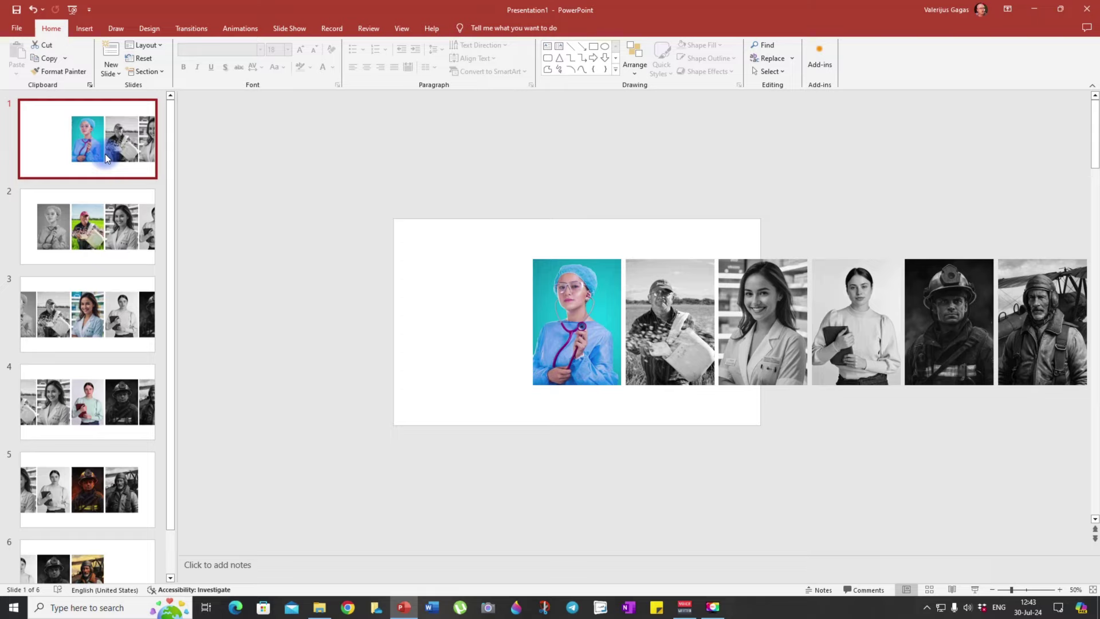
Step: Draw a wide oval from the Shapes gallery and place it over the portraits' top edge
left_click(290, 225)
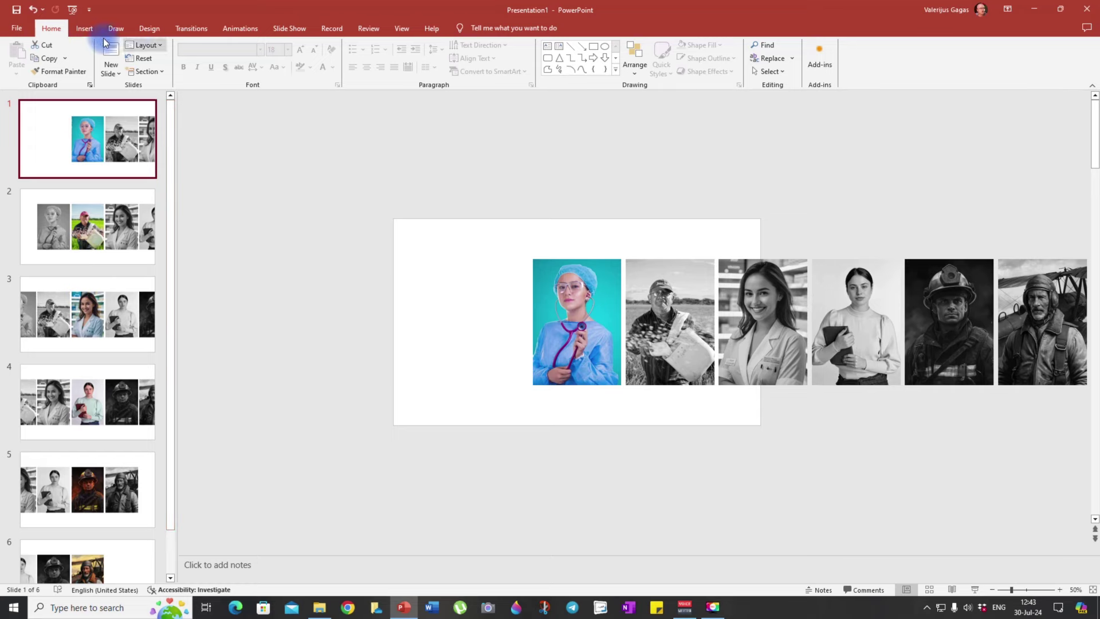
left_click(83, 30)
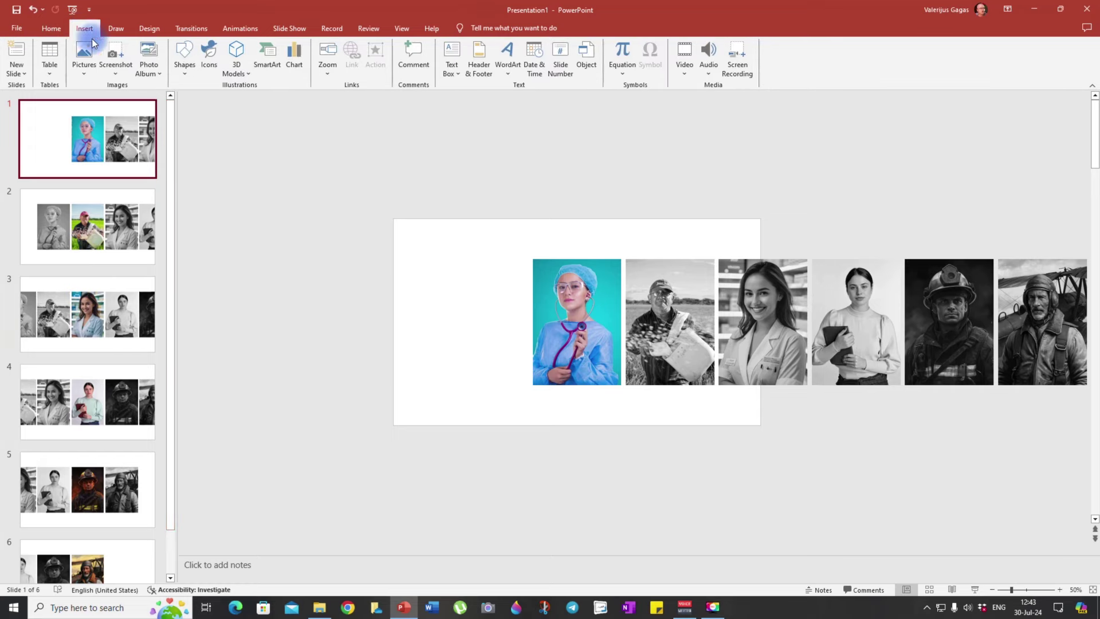
left_click(184, 69)
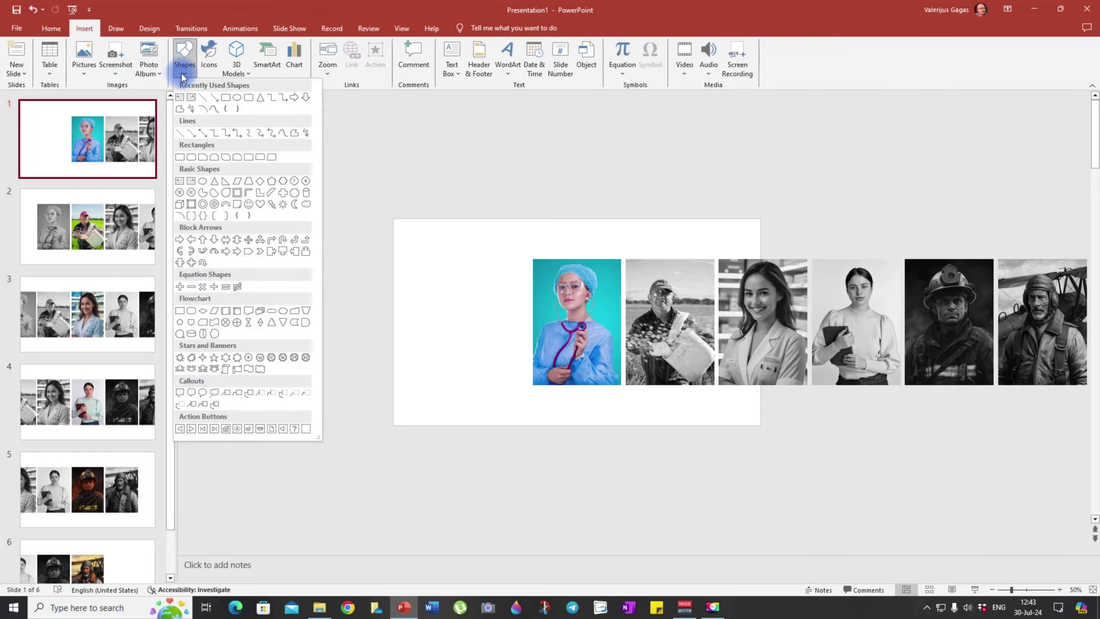
left_click(237, 98)
left_click_drag(355, 228, 868, 268)
left_click_drag(670, 254, 639, 252)
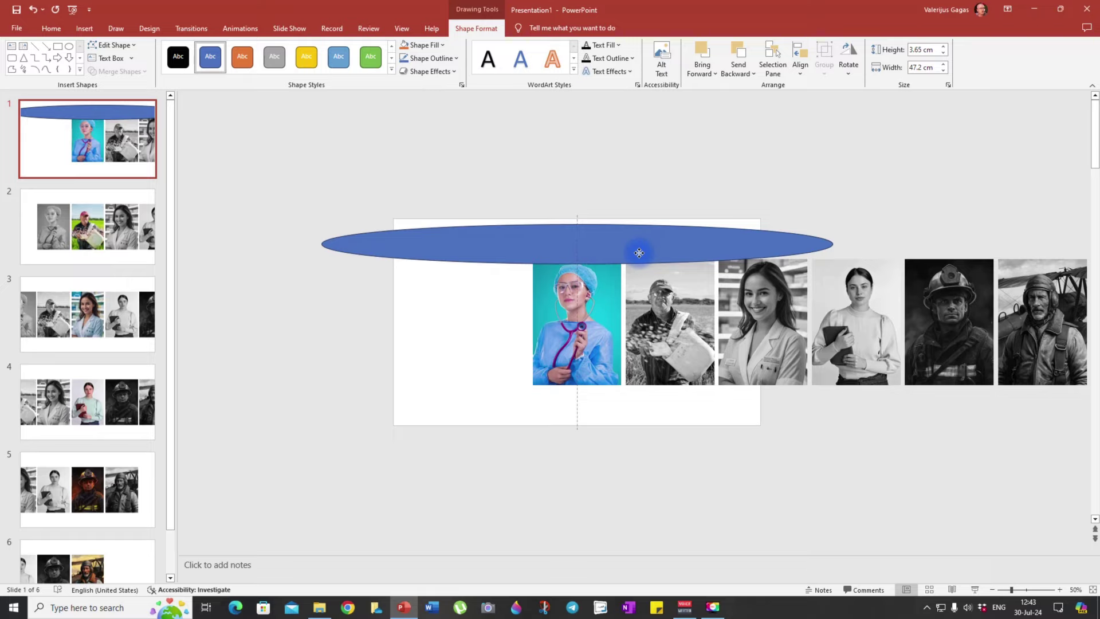
left_click_drag(639, 253, 639, 254)
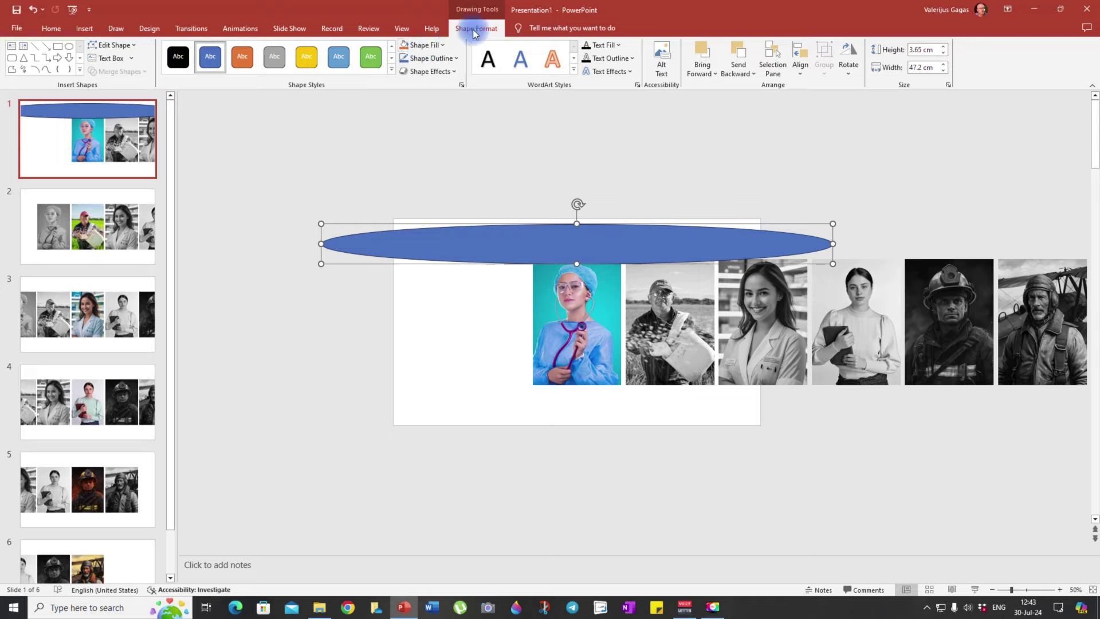
Step: Fill the oval white, remove its outline, and drag a copy beneath the portrait row
left_click(427, 46)
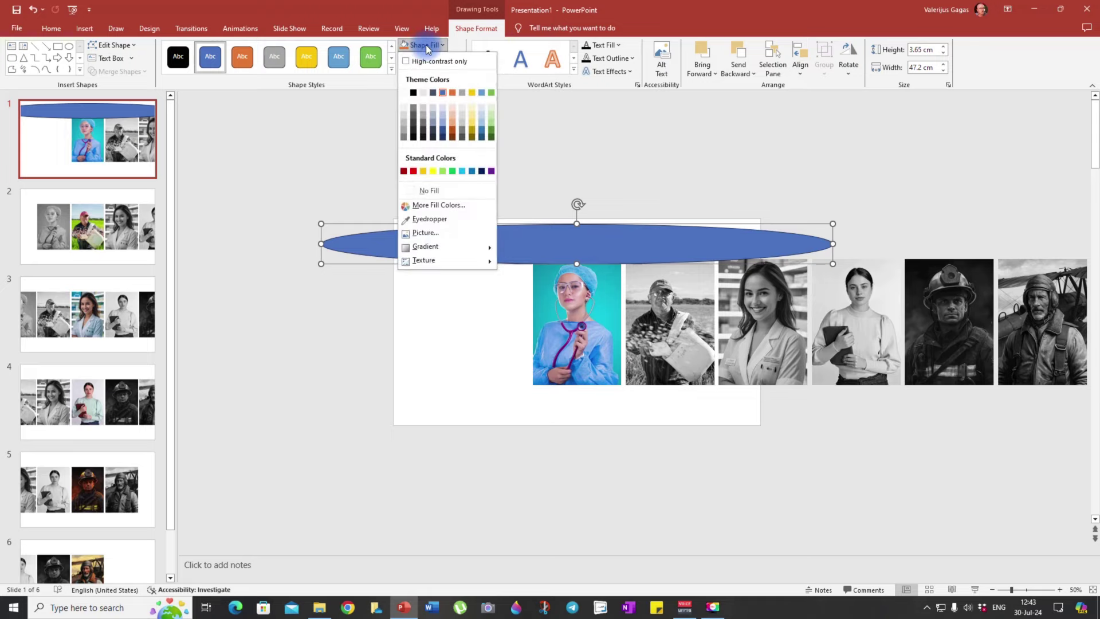
left_click(404, 93)
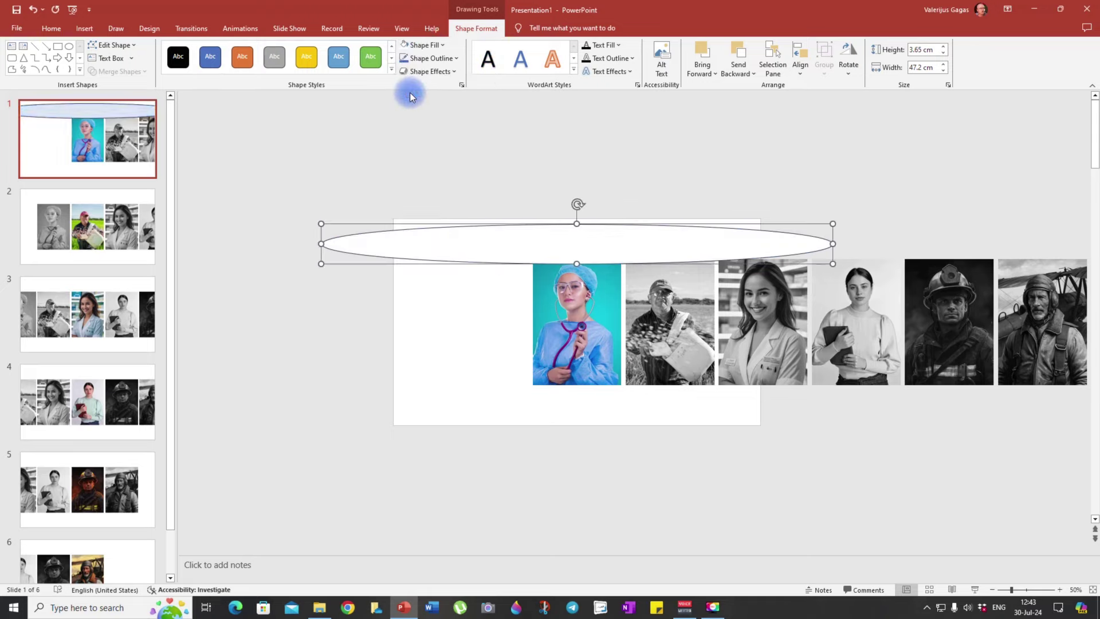
left_click(429, 60)
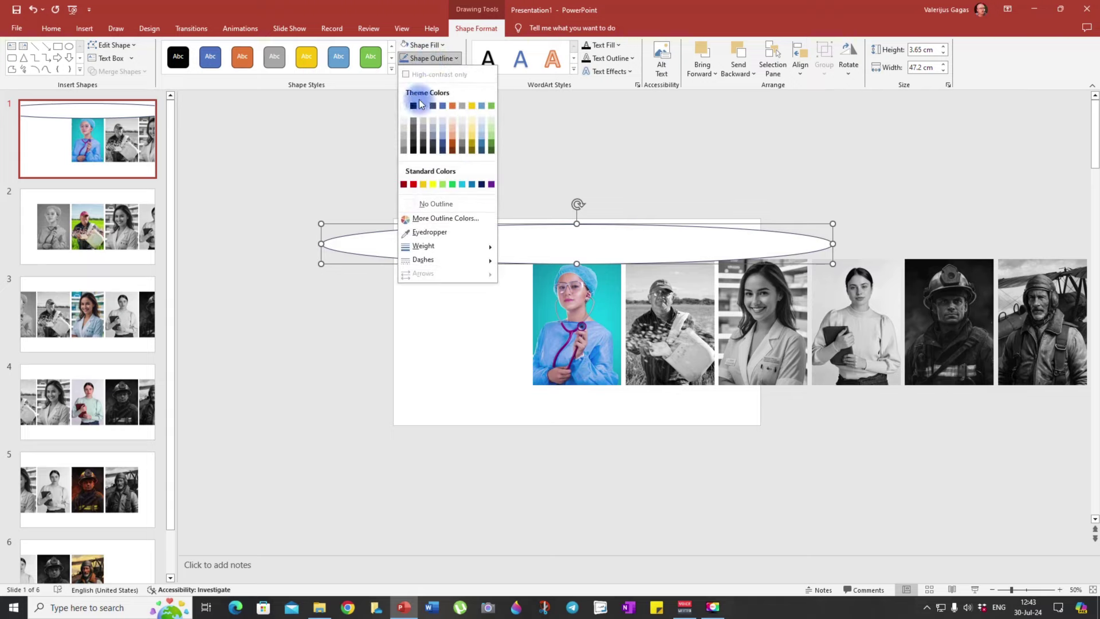
left_click(412, 207)
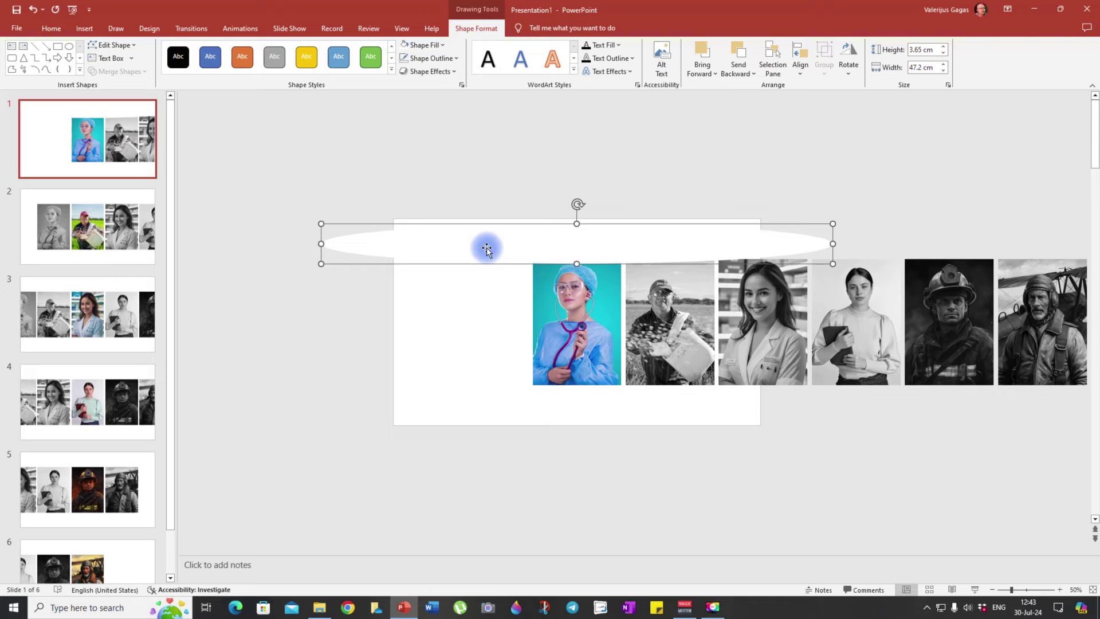
left_click_drag(486, 248, 506, 403)
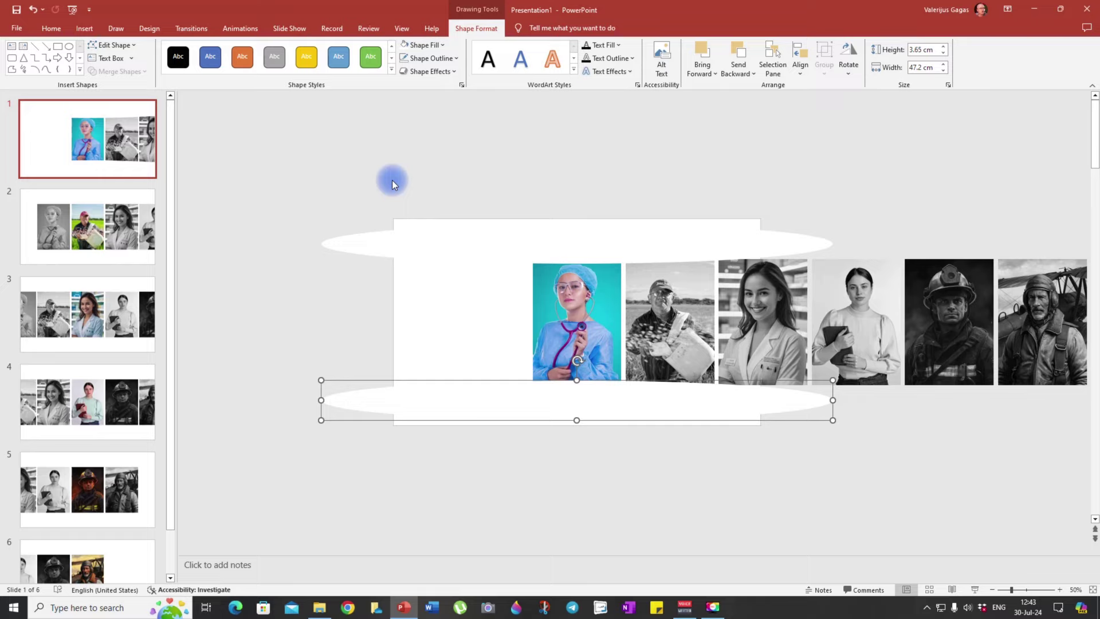
Step: Copy the white top and bottom ovals together from slide 1
left_click(490, 247)
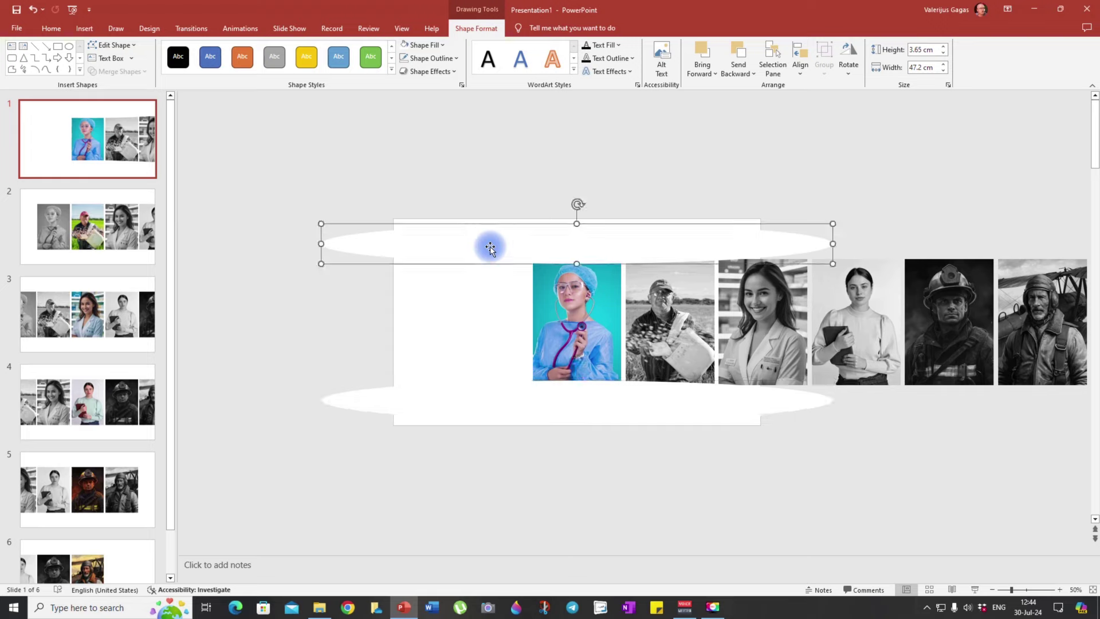
left_click(484, 397, "shift")
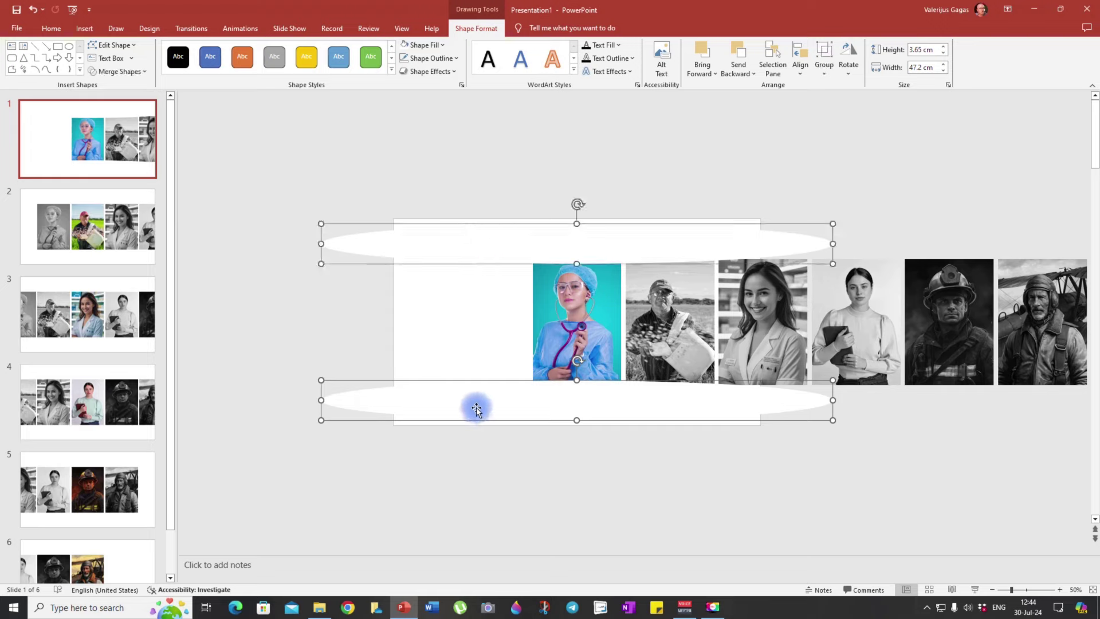
right_click(476, 408)
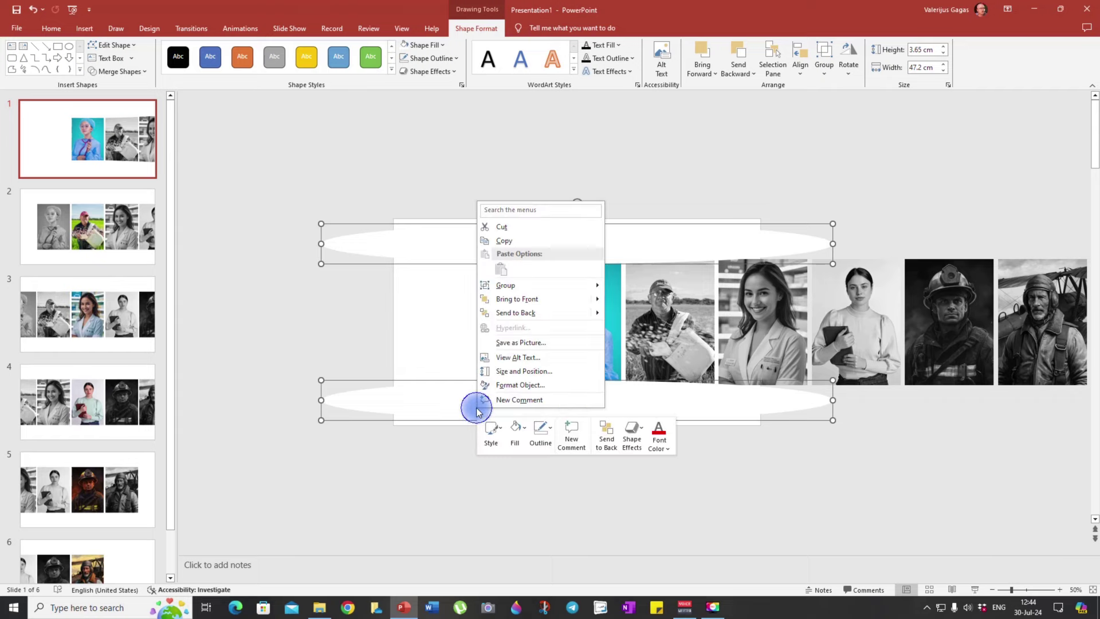
left_click(513, 240)
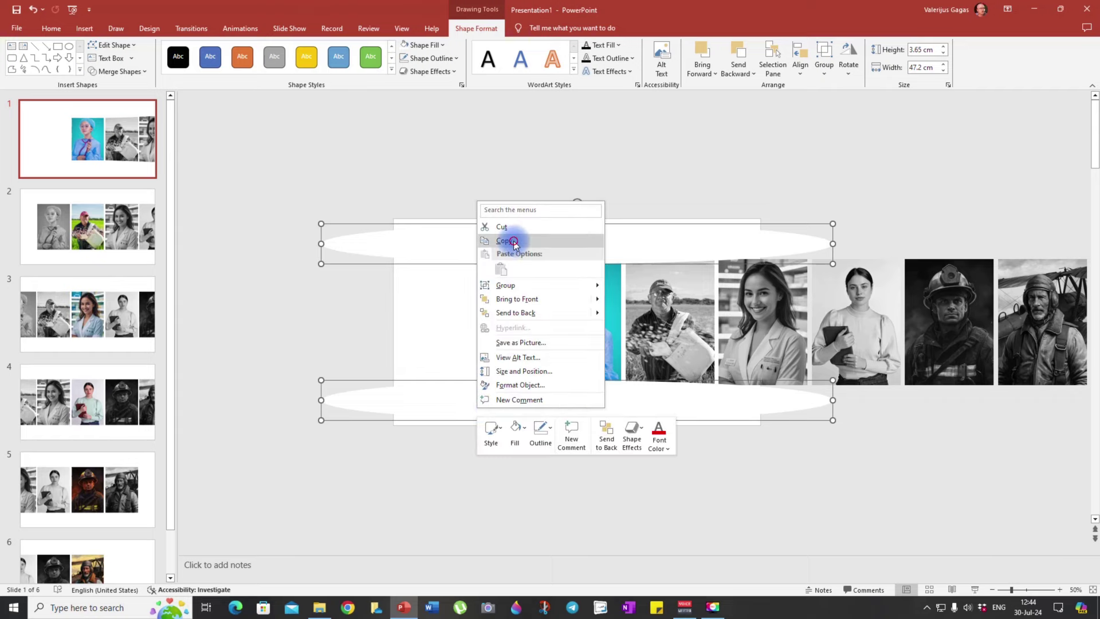
Step: Paste the oval pair onto slides 2, 3, 4, 5 and 6
left_click(97, 225)
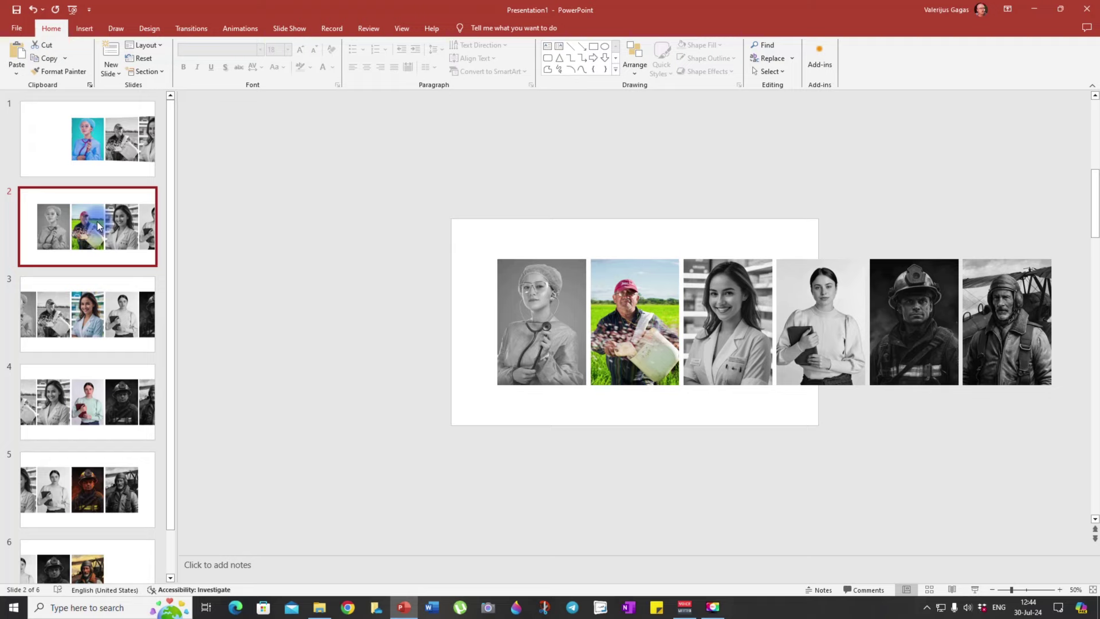
key("ctrl+v")
left_click(61, 301)
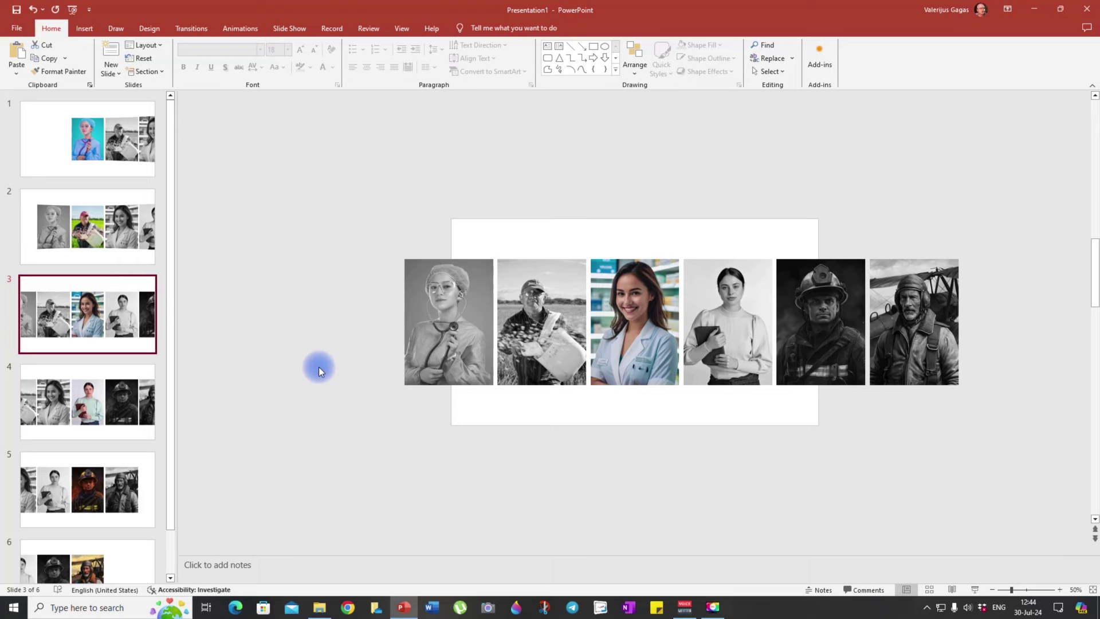
key("ctrl+v")
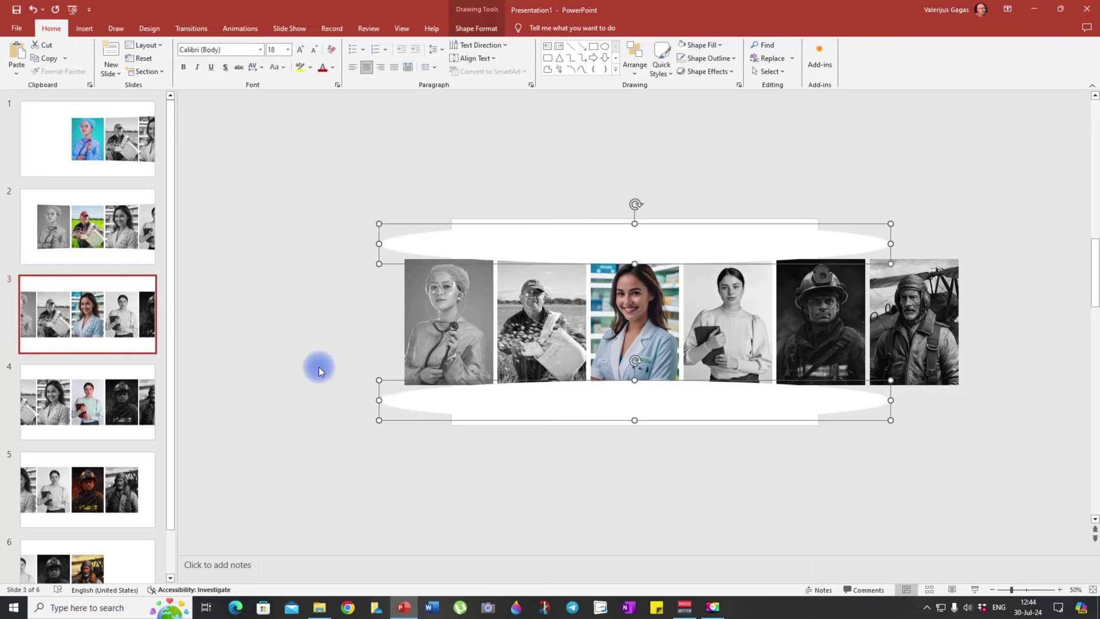
left_click(102, 420)
key("ctrl+v")
left_click(138, 457)
key("ctrl+v")
left_click(98, 556)
key("ctrl+v")
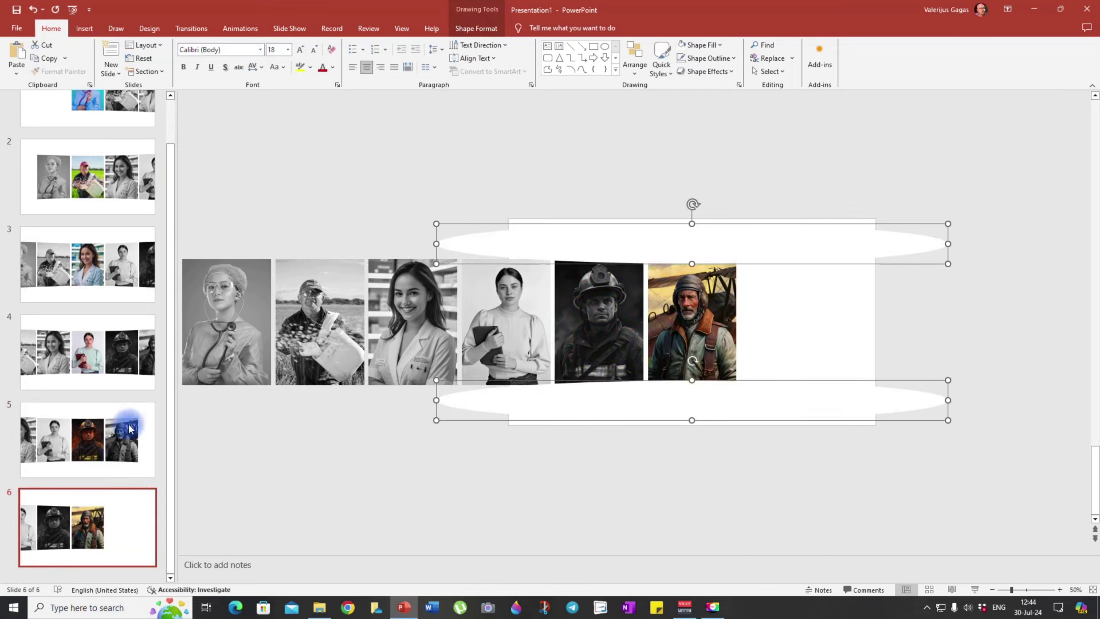
Step: Check the pasted ovals on slide 5, then return to slide 1
left_click(121, 442)
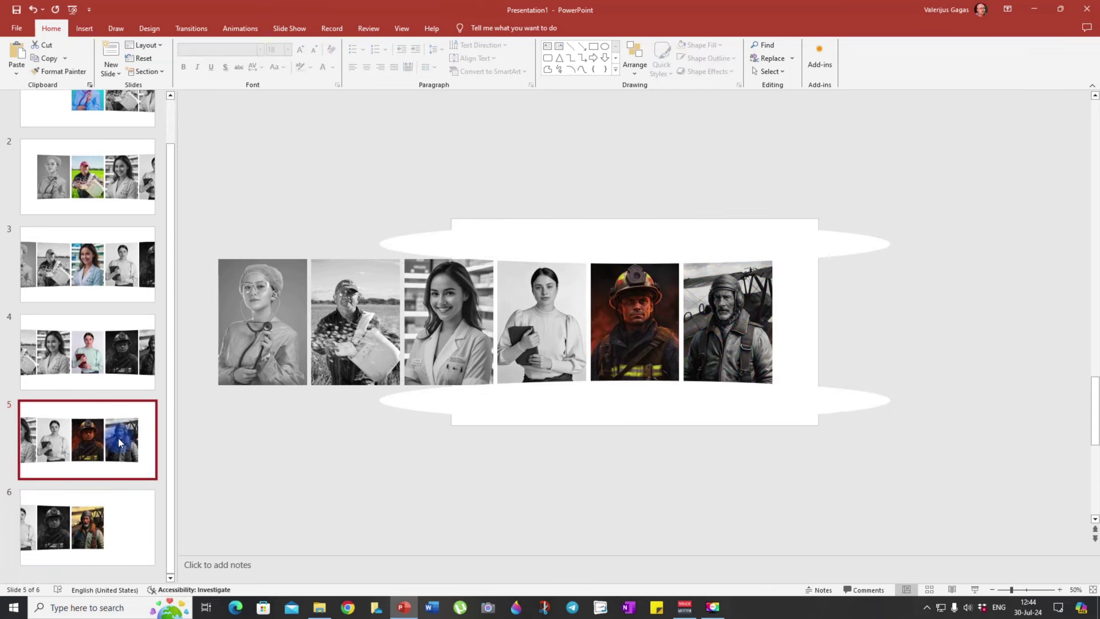
scroll(111, 421, "up", 2)
left_click(93, 150)
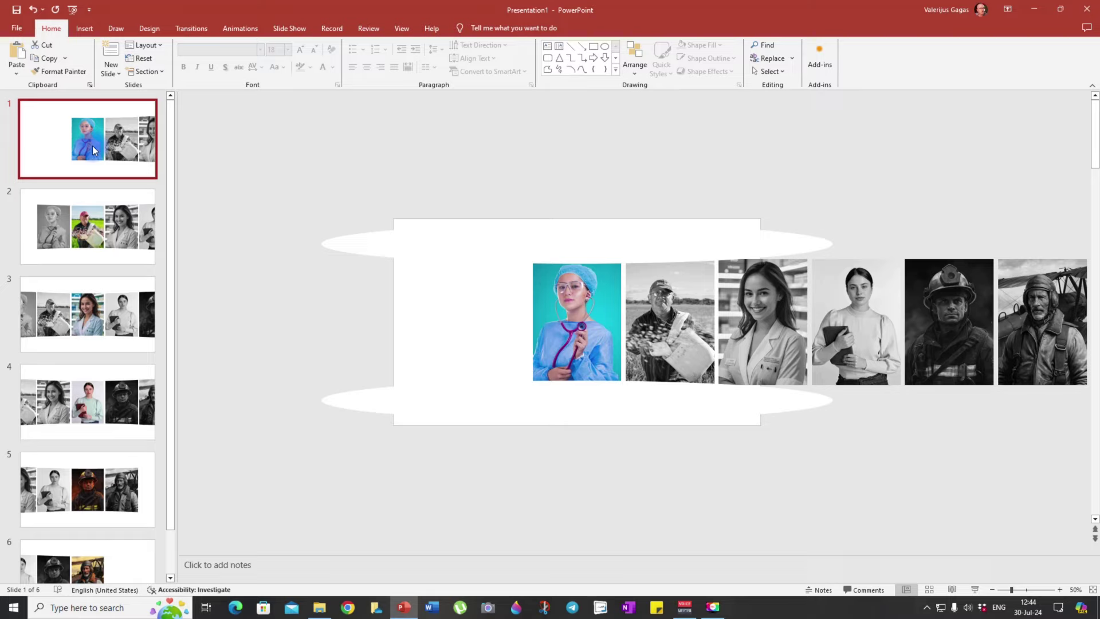
Step: Give slide 1 a Morph transition of duration 01.00 and apply it to all slides
left_click(150, 109)
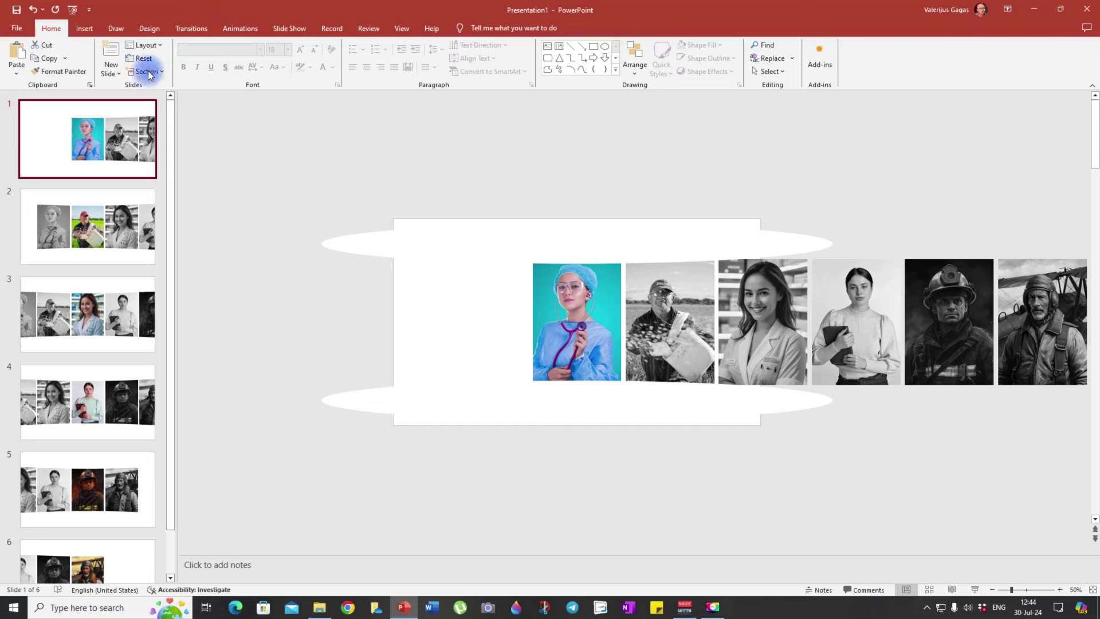
left_click(194, 28)
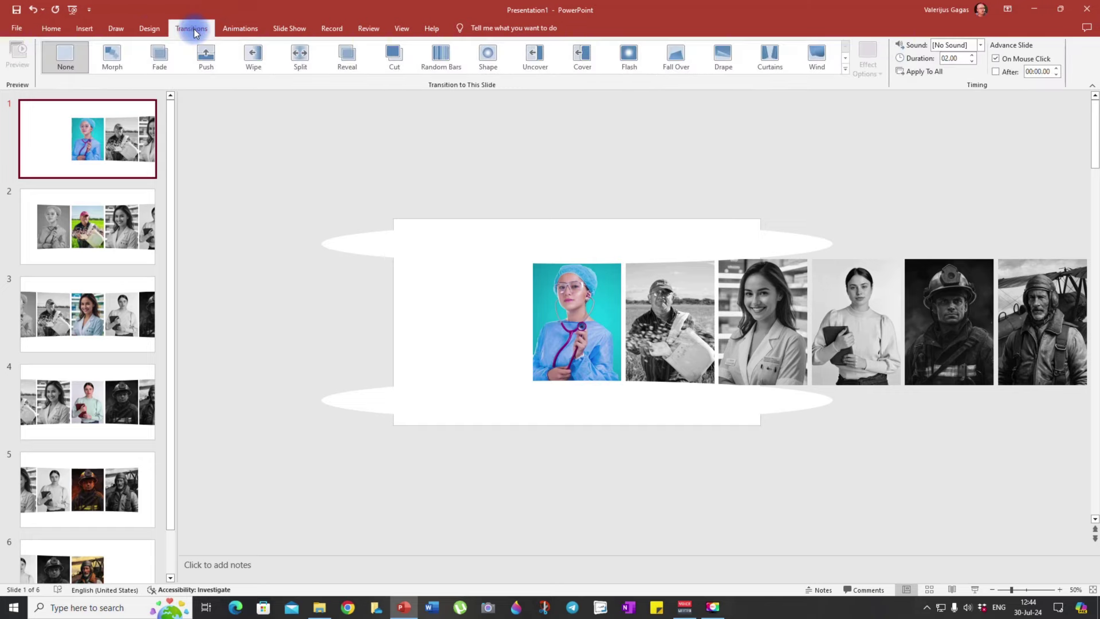
left_click(112, 57)
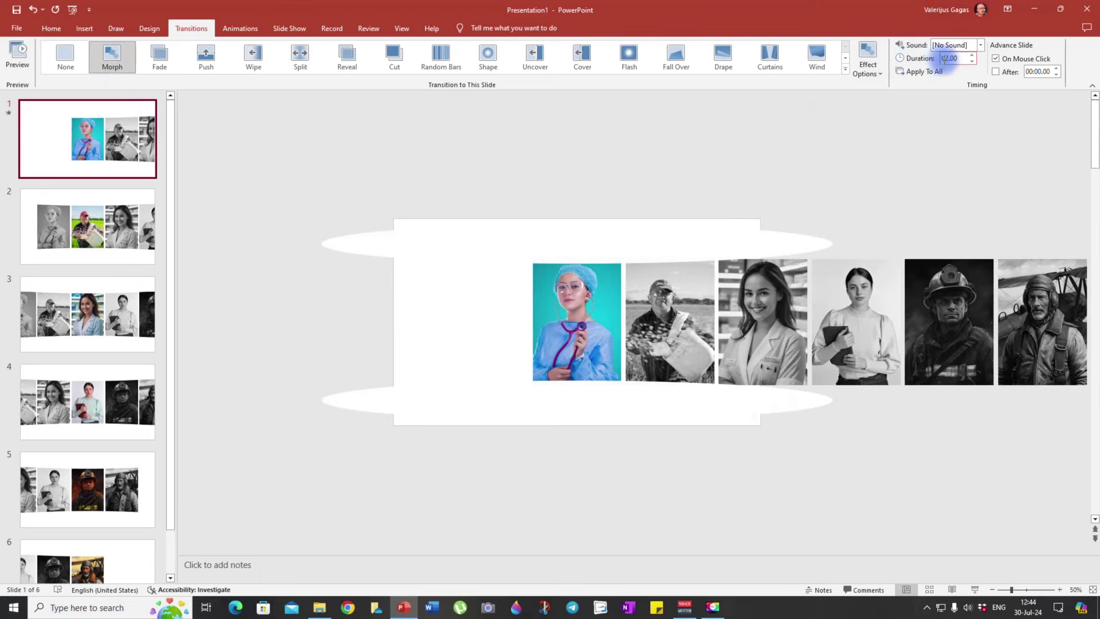
left_click(971, 62)
left_click(972, 62)
left_click(971, 62)
left_click(971, 61)
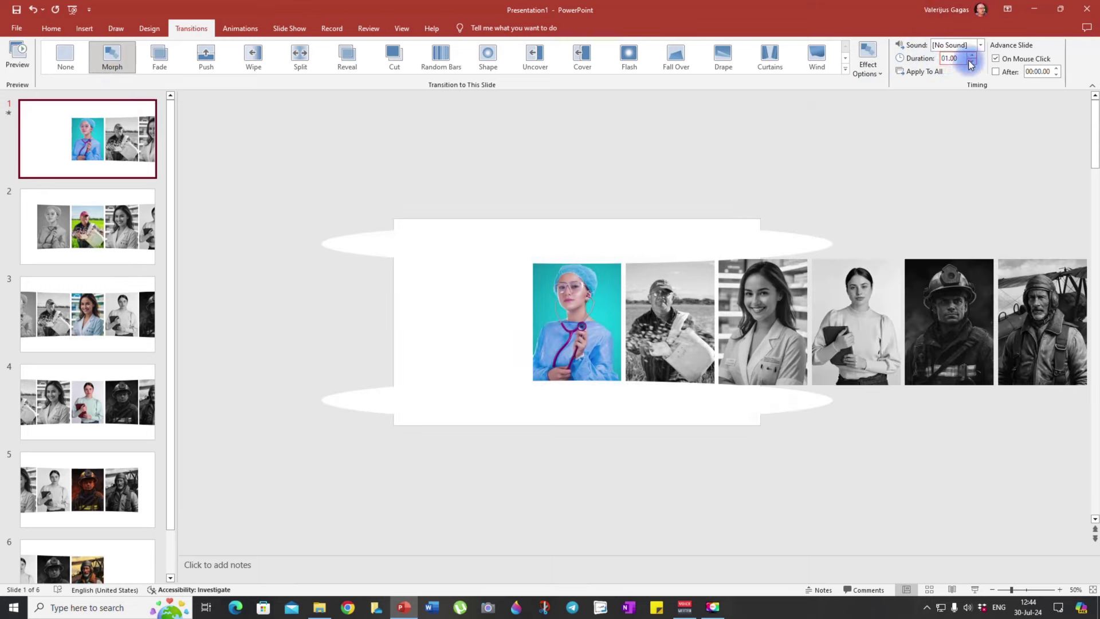
left_click(919, 72)
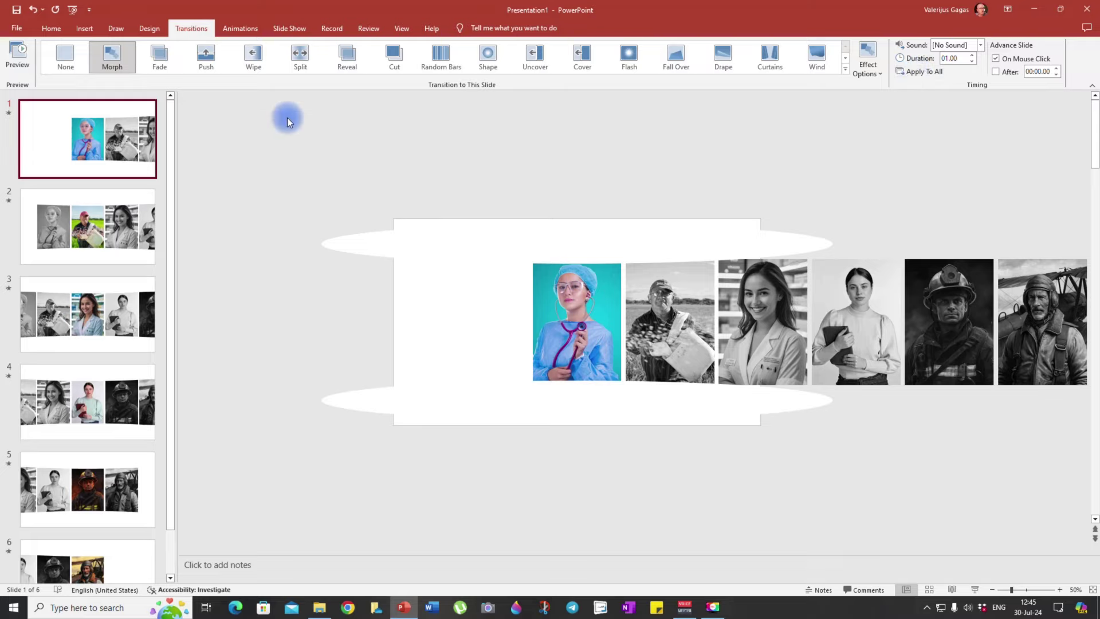
Step: Play the six-slide Morph carousel as a slide show, then exit back to editing
left_click(976, 591)
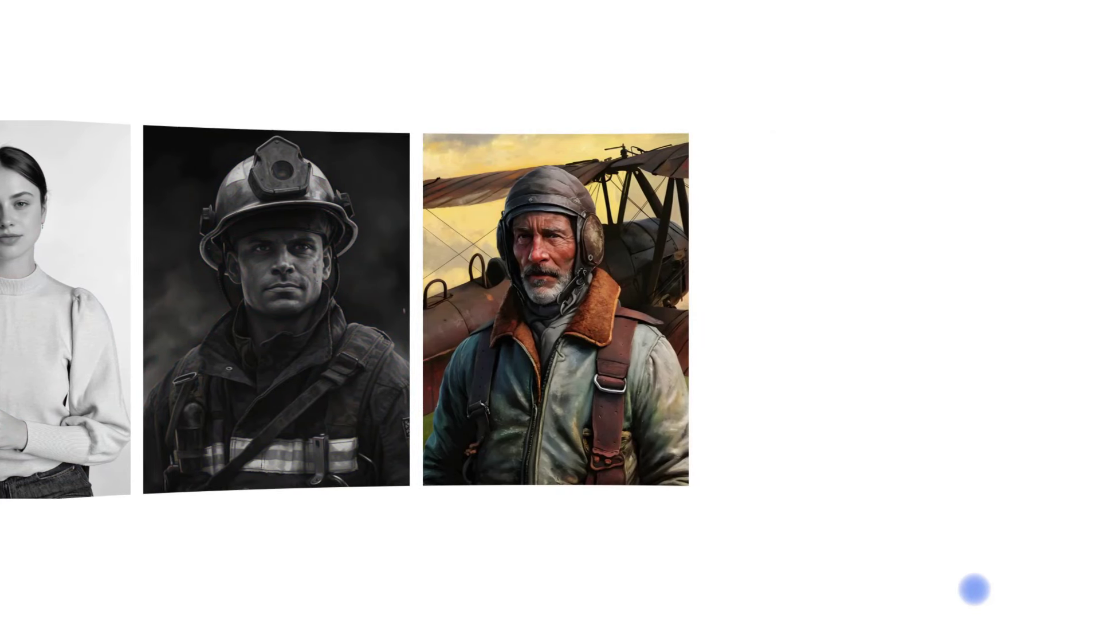
key("Escape")
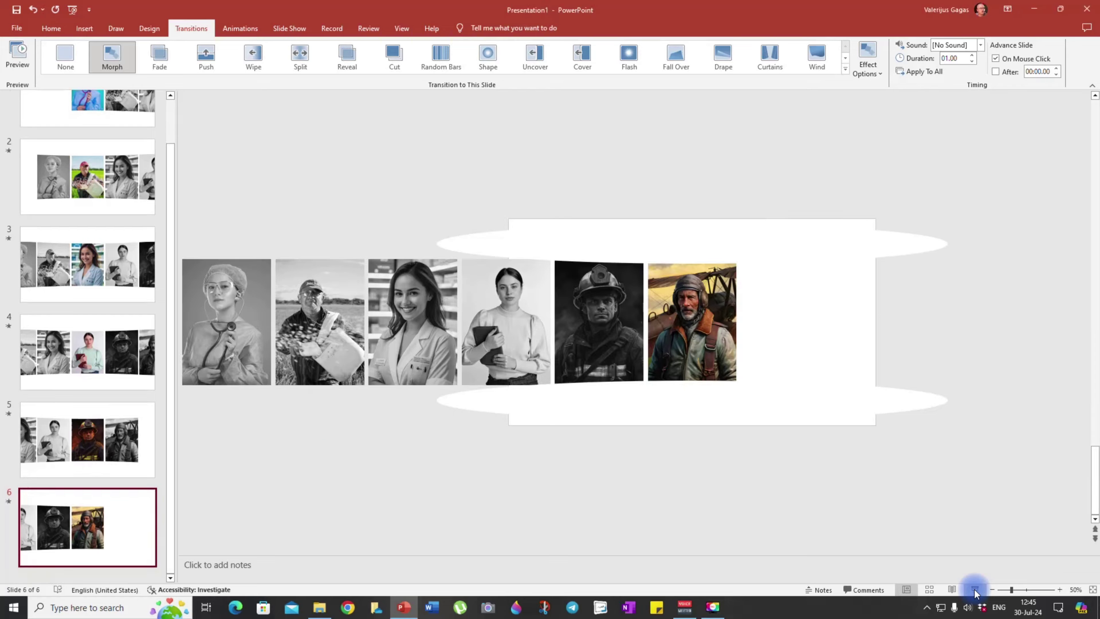